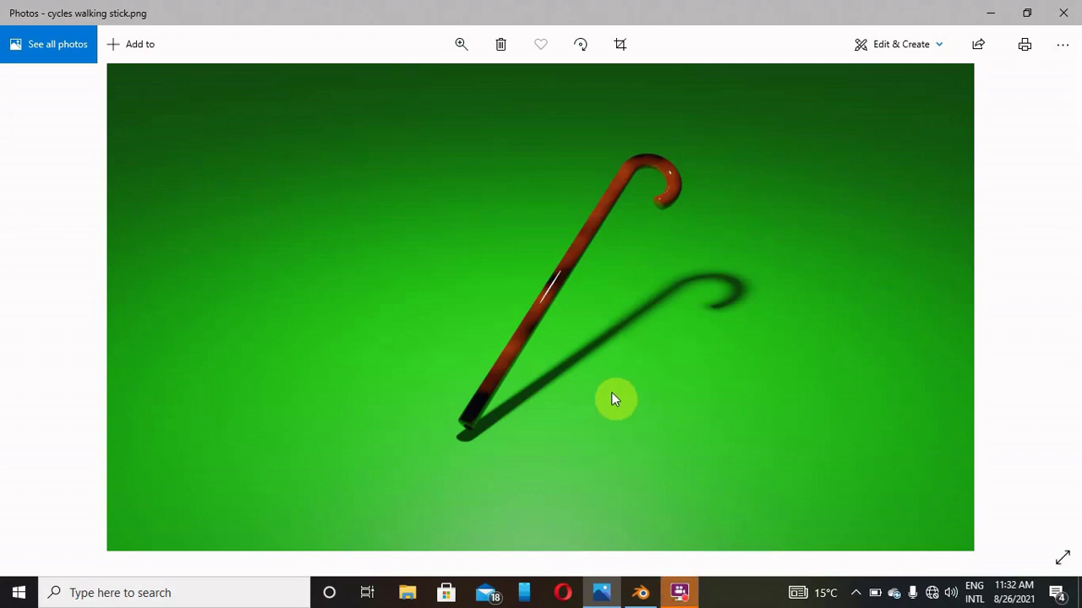
Switch from the walking-stick render in Photos to Blender's start screen.
click(644, 595)
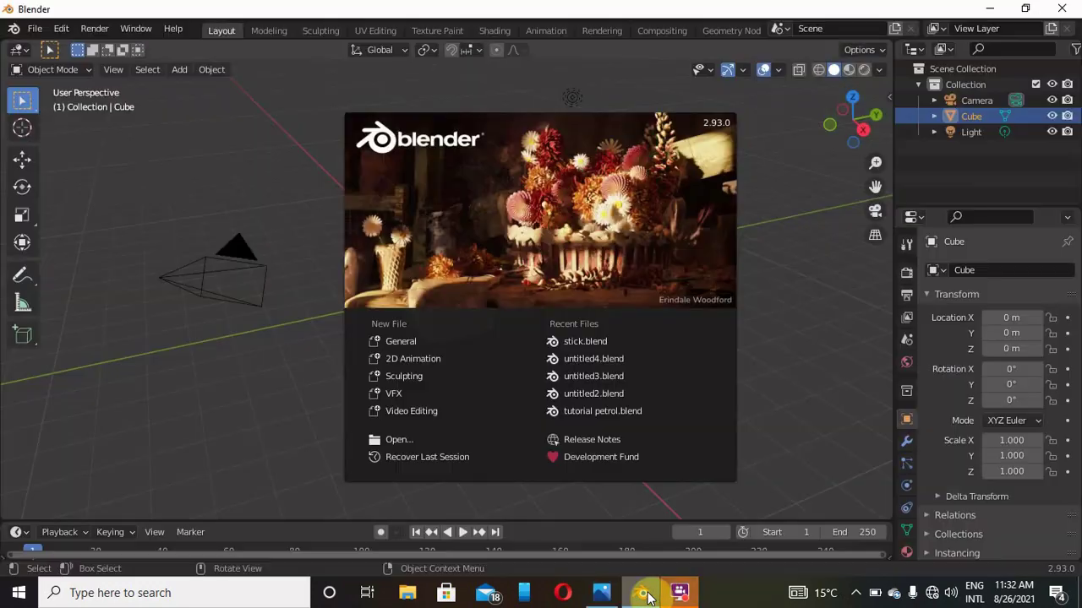
Start a new General scene and delete the default cube.
click(413, 342)
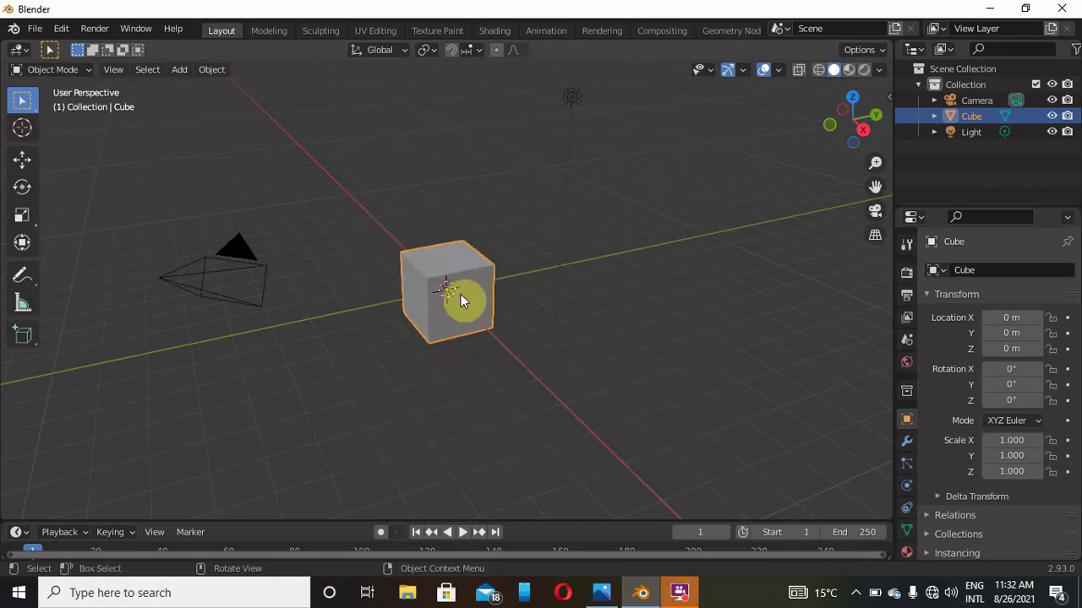
key(x)
click(461, 294)
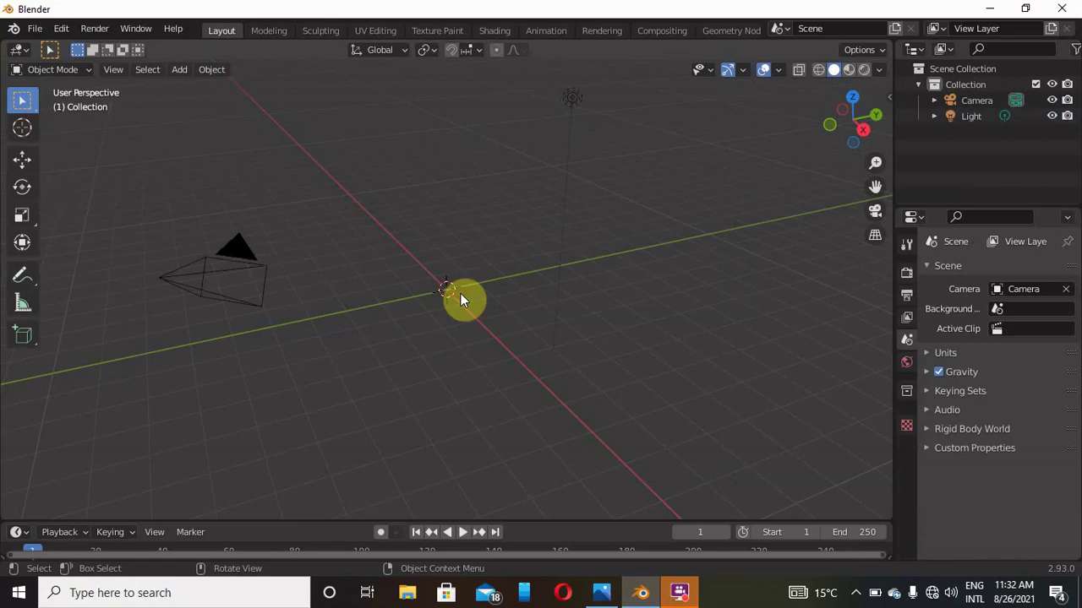
Delete the default light and view the scene from the front.
click(565, 153)
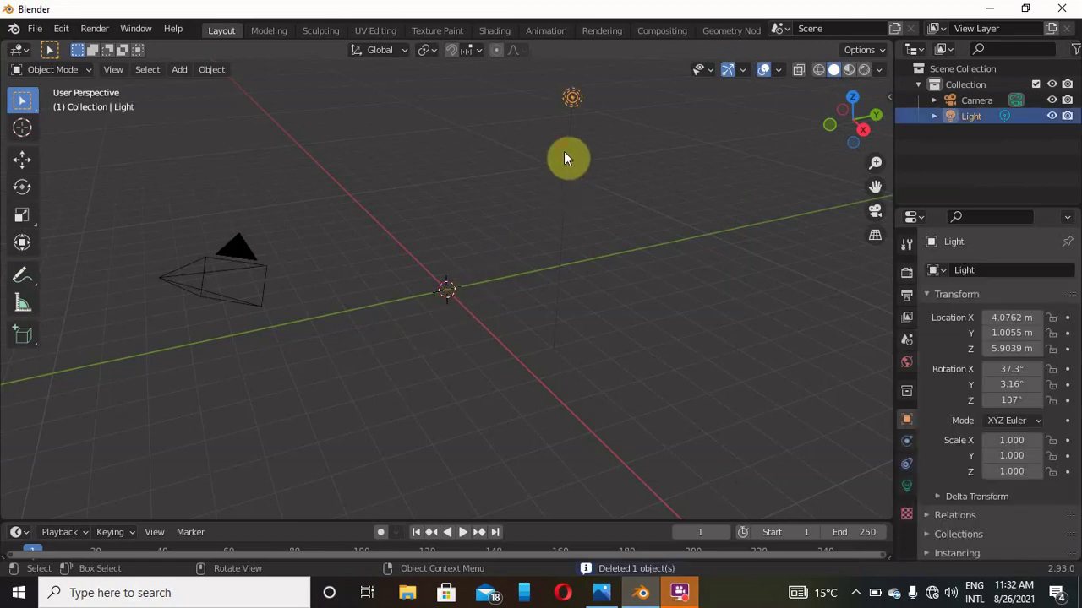
key(x)
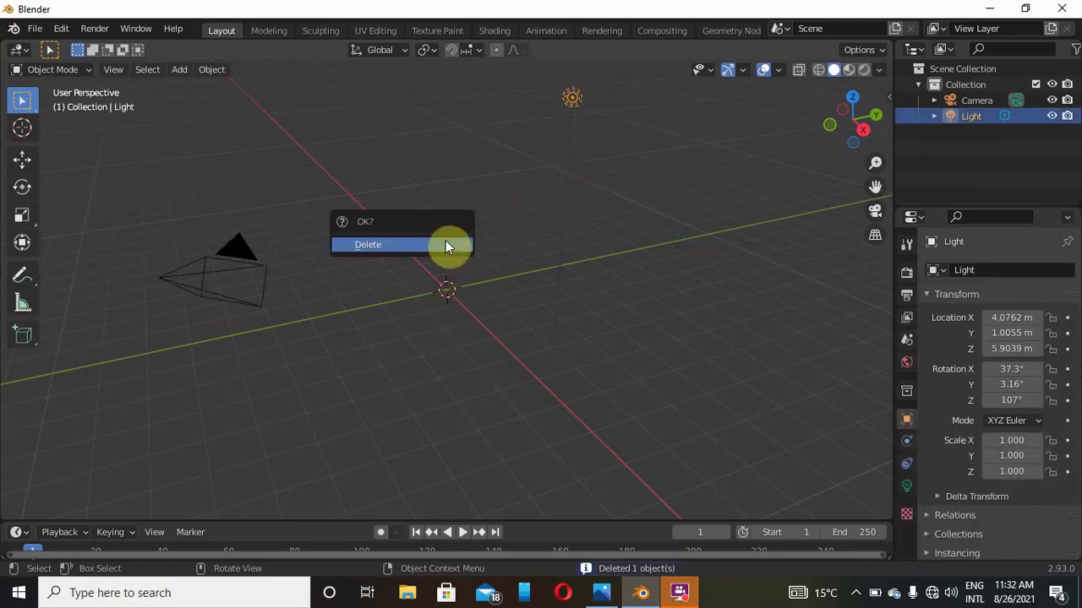
click(445, 244)
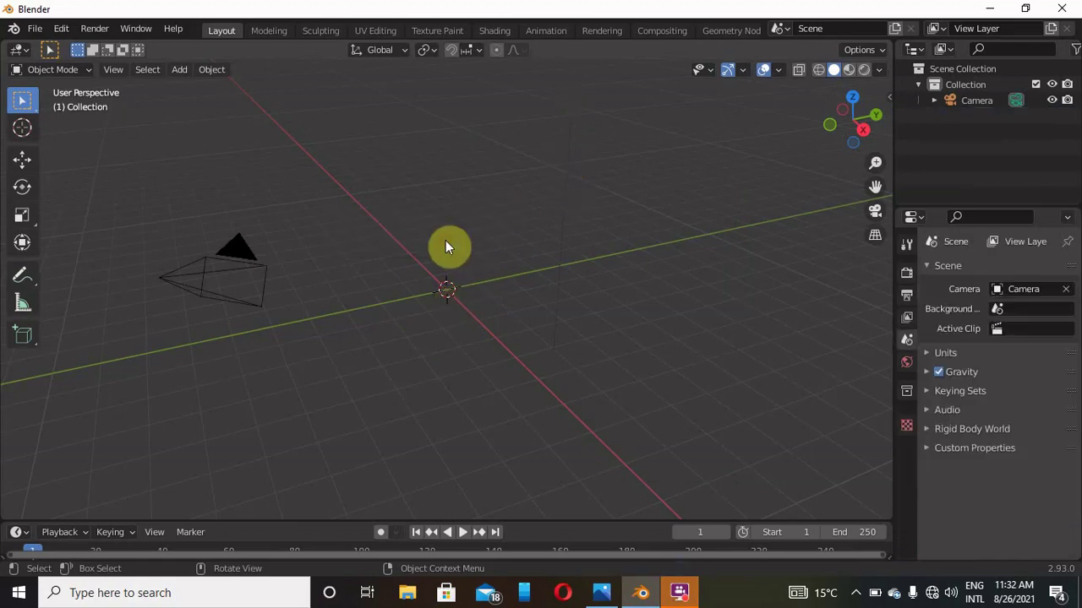
click(829, 123)
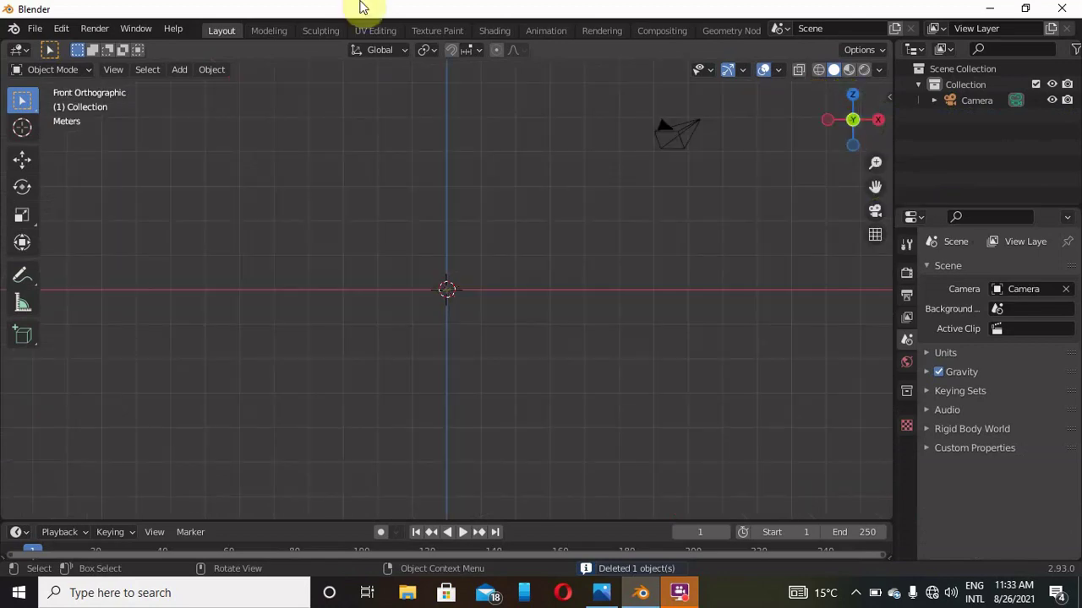
Add a cylinder mesh to the scene.
click(181, 71)
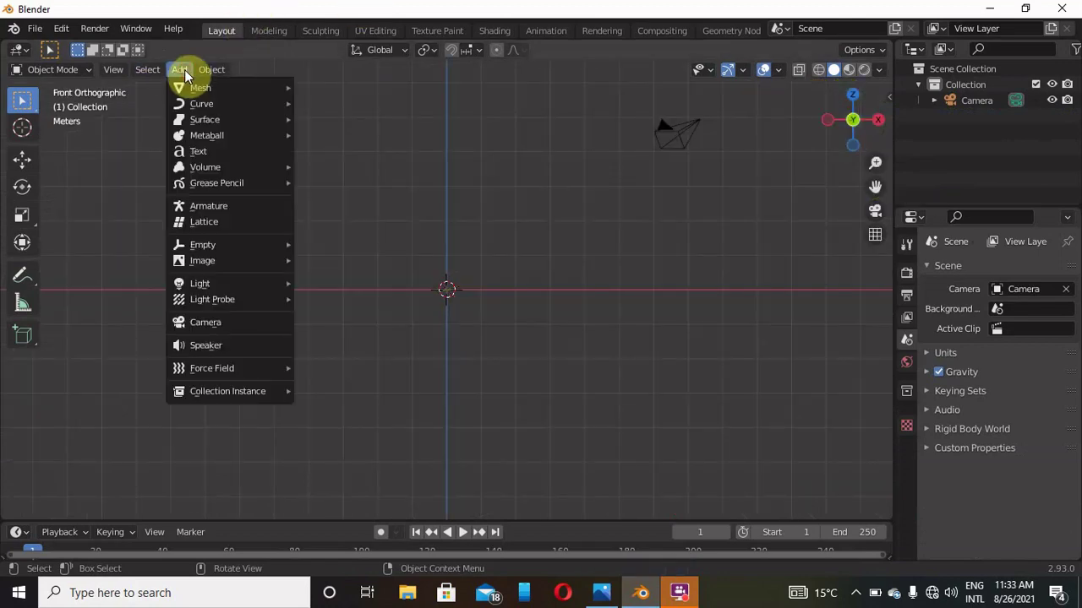
mouse_move(212, 87)
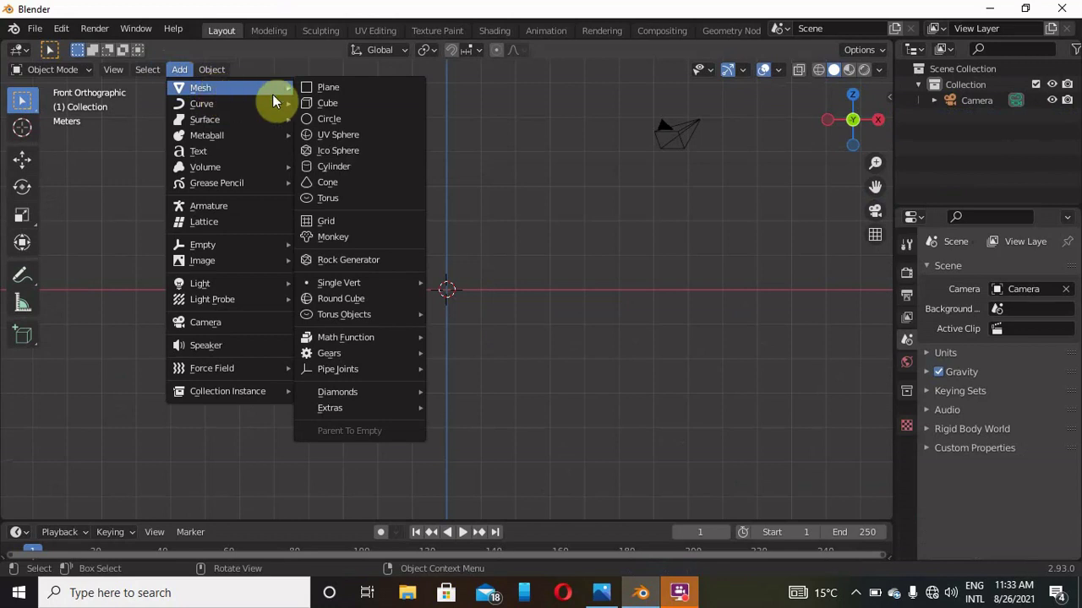
click(337, 165)
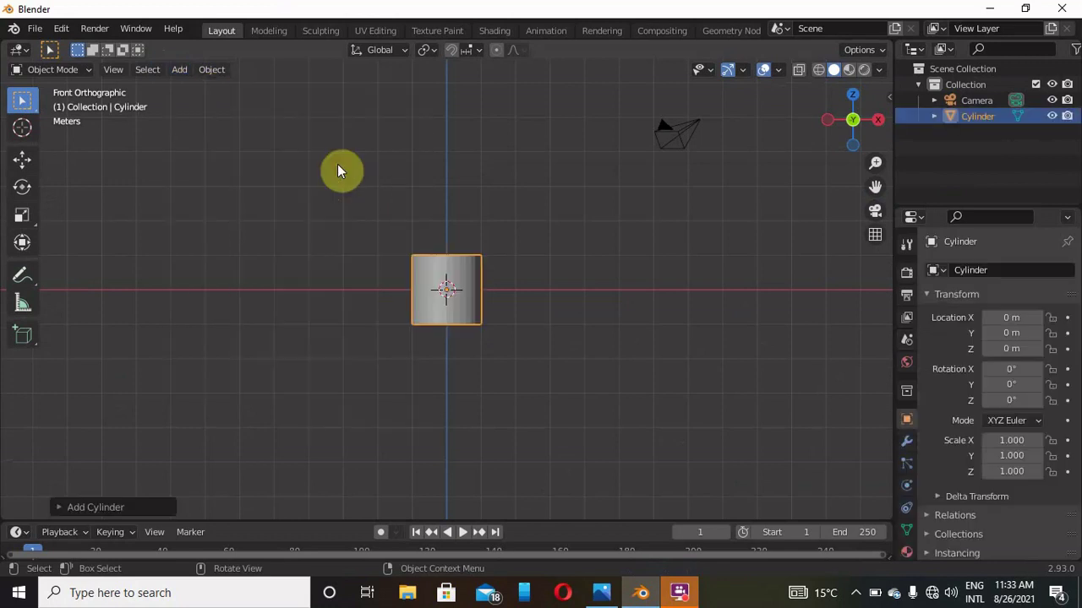
Set the cylinder's dimensions to X 0.05 m, Y 0.05 m and Z 1 m.
key(n)
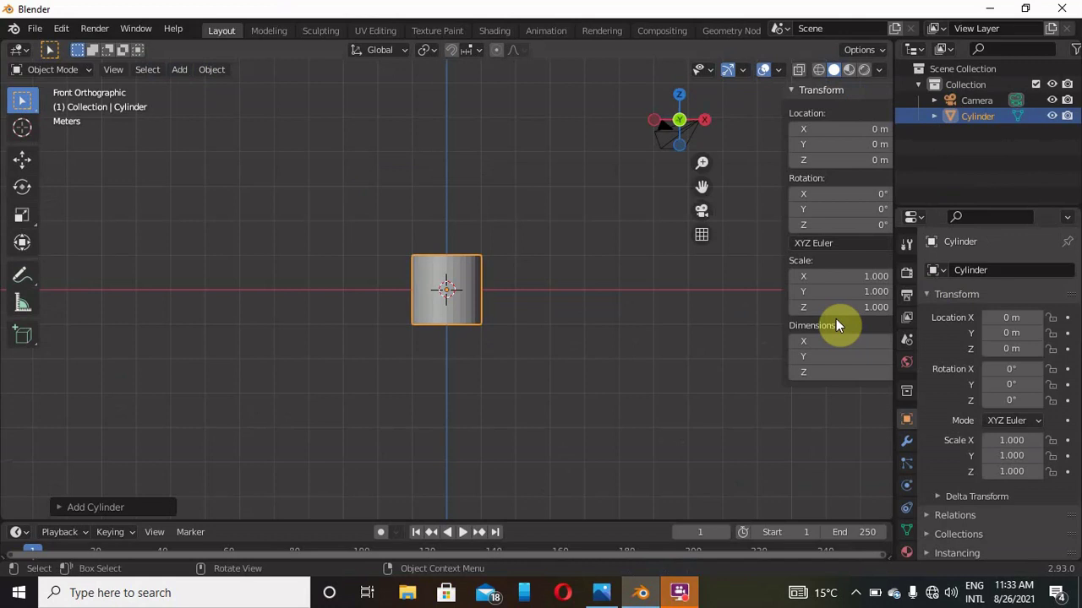
click(841, 339)
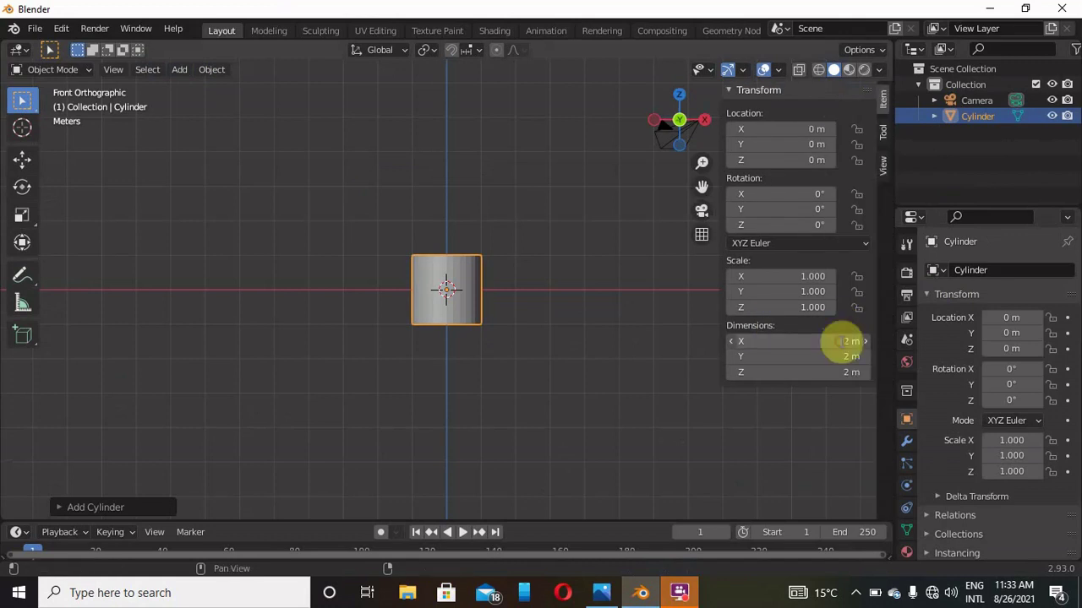
key(BackSpace)
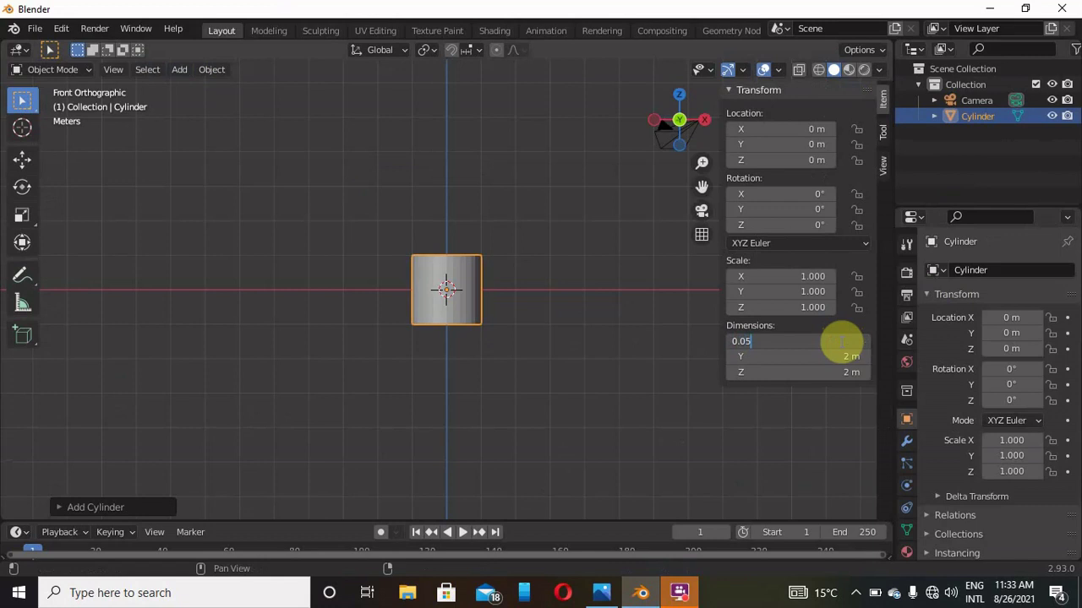
text(0.05)
key(Return)
click(853, 356)
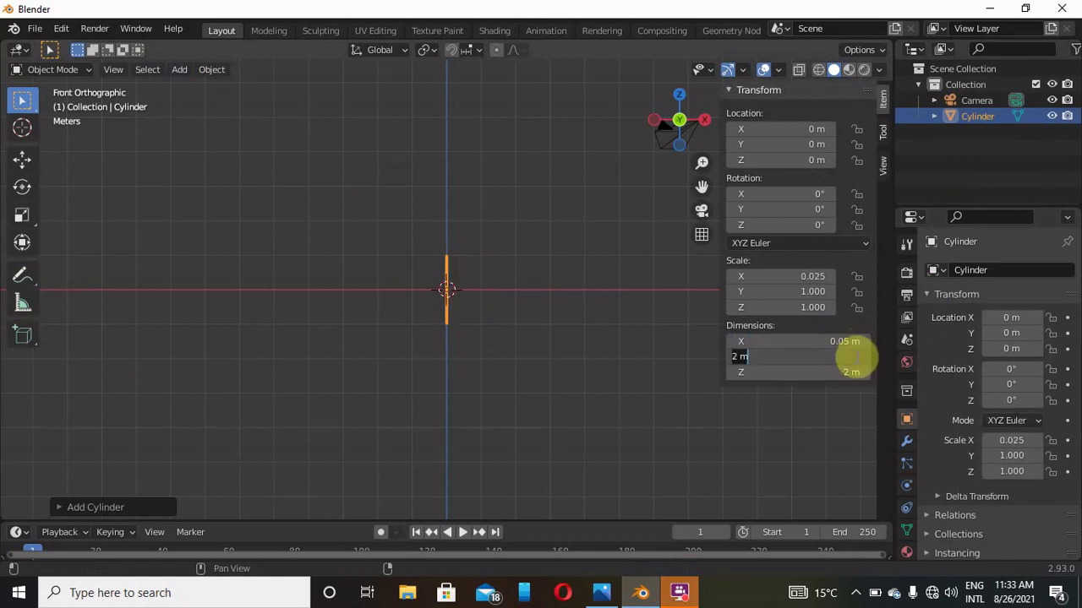
key(BackSpace)
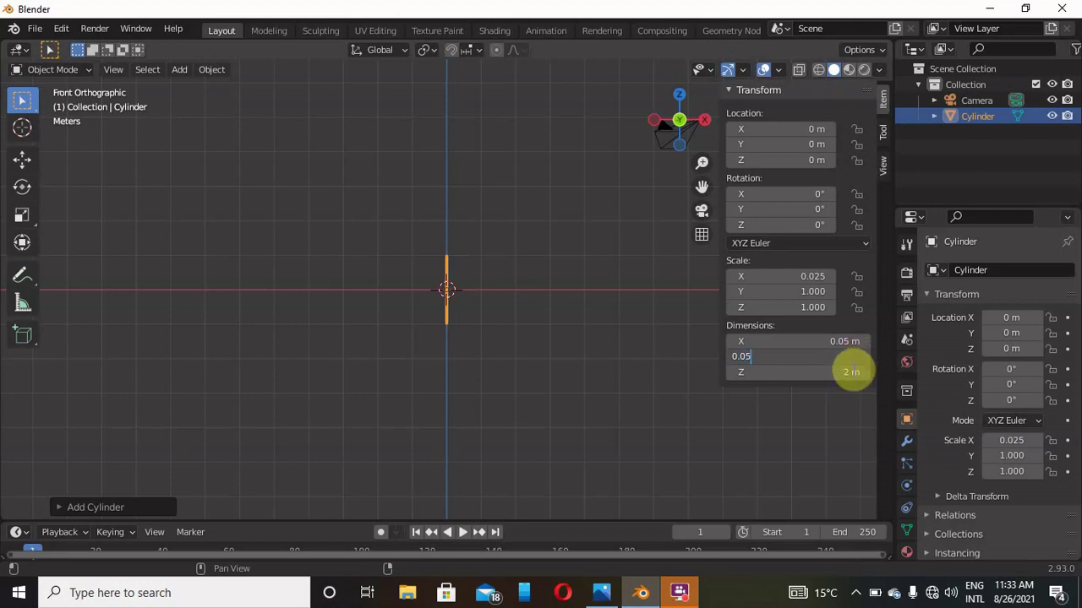
key(Return)
click(851, 371)
key(BackSpace)
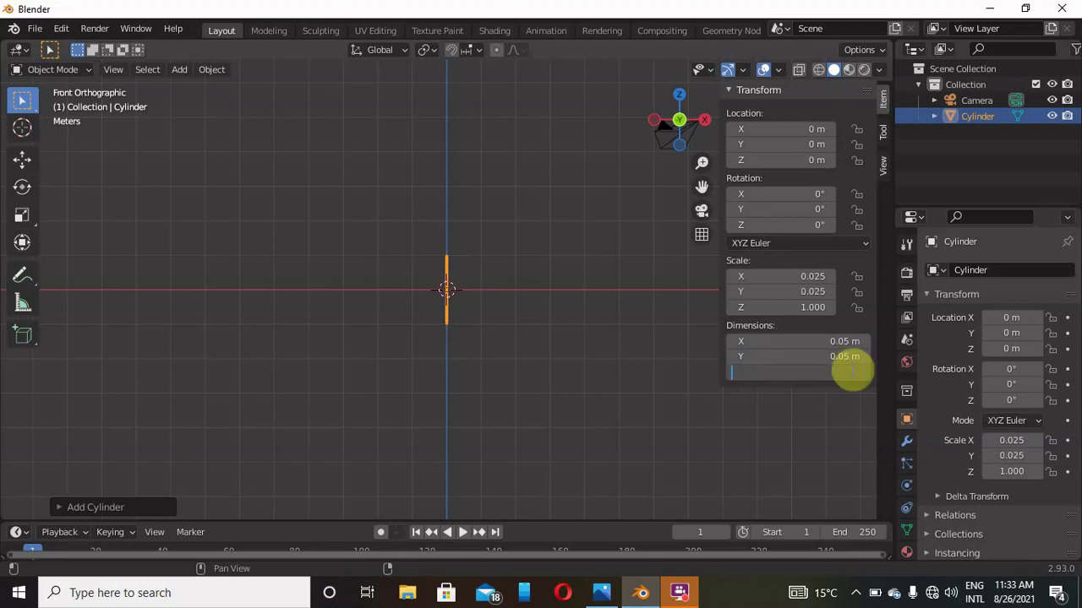
key(Return)
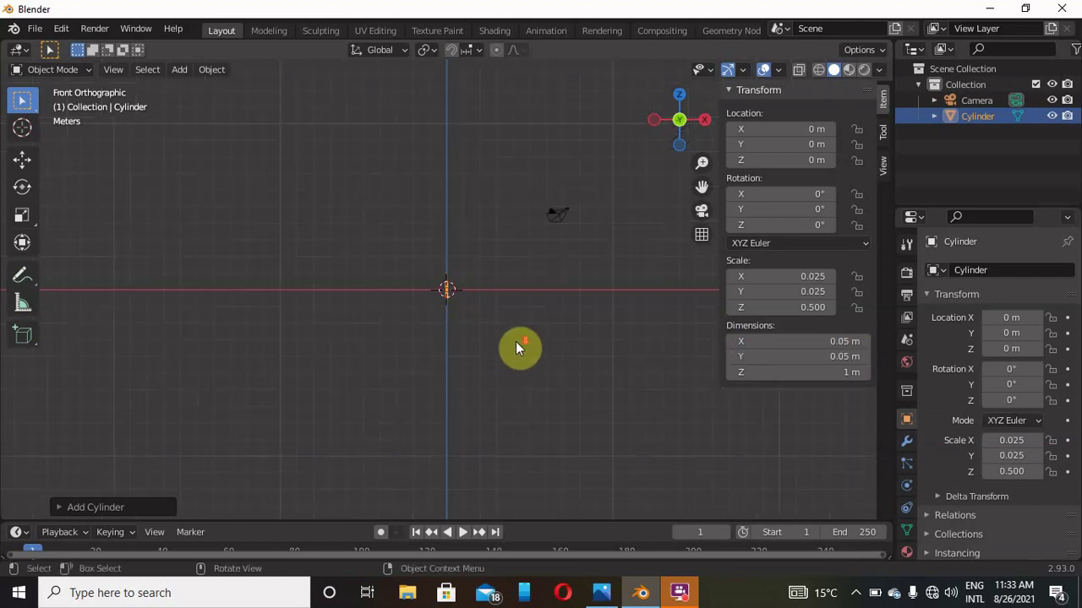
Raise the cylinder so its base rests on the ground line.
scroll(515, 341, up, 15)
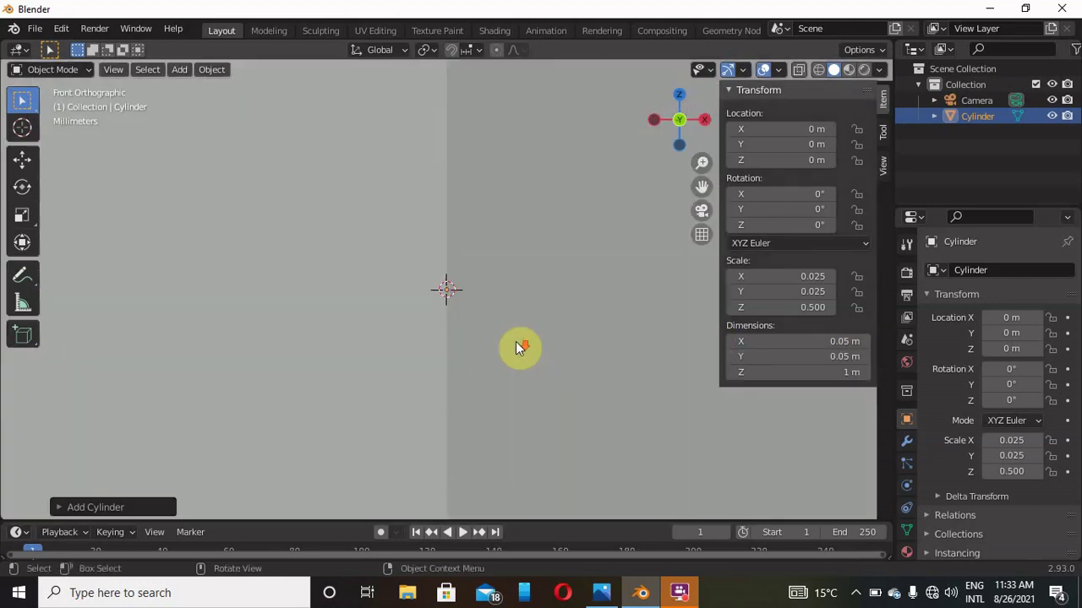
scroll(515, 341, down, 6)
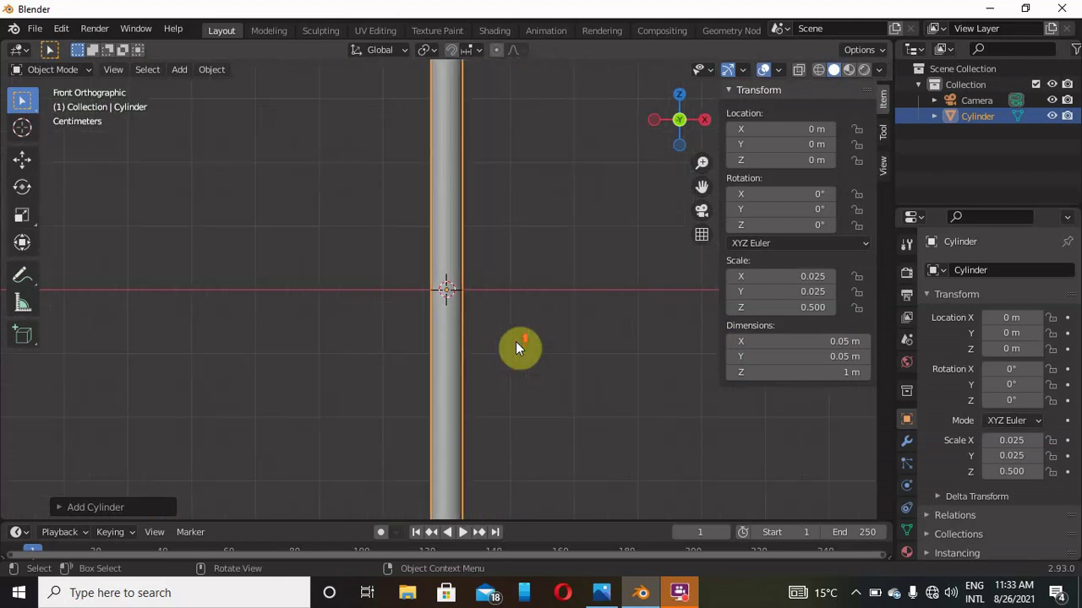
scroll(516, 341, down, 3)
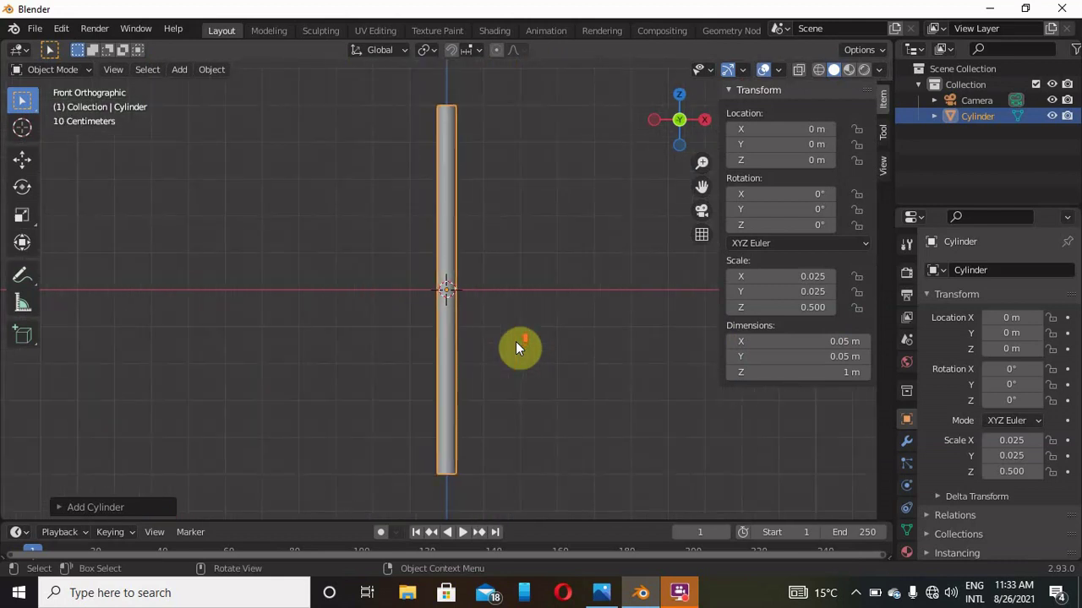
key(g)
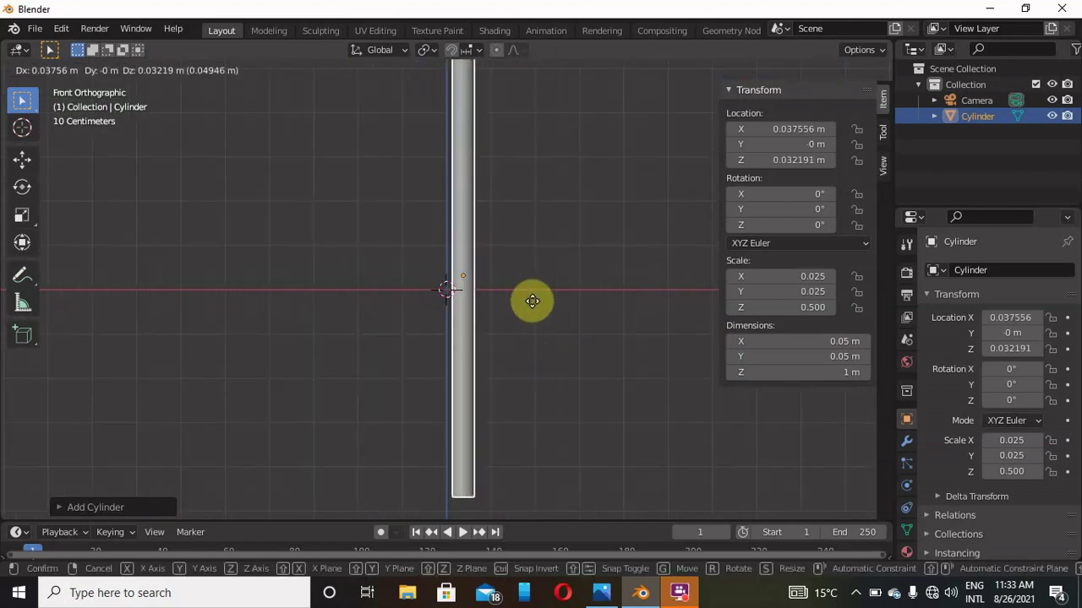
click(531, 118)
Shift the cylinder just right of the origin, to about X 0.094 m.
scroll(484, 213, up, 5)
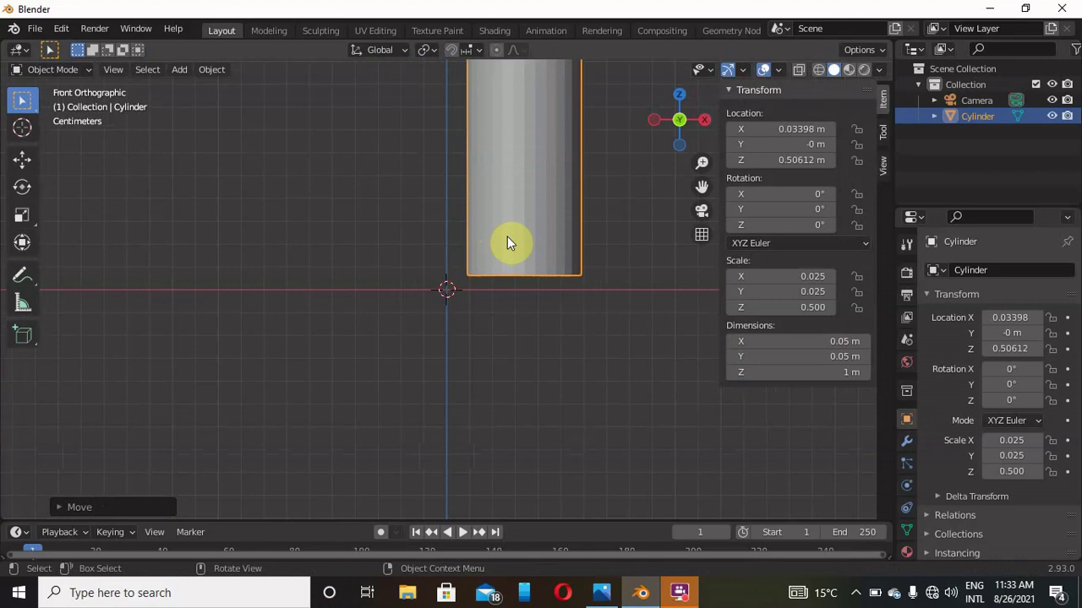
key(g)
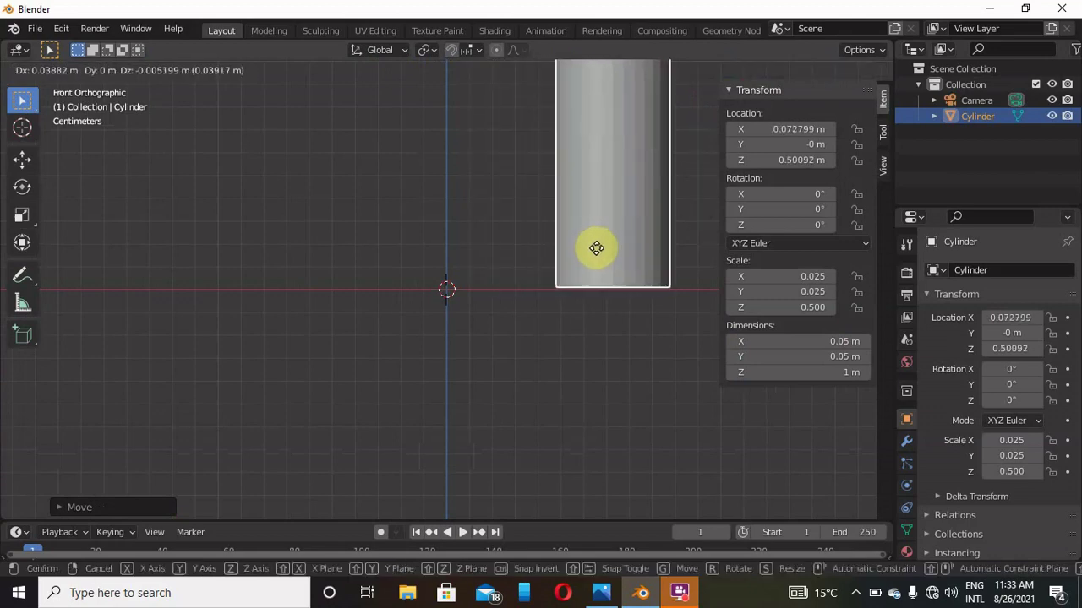
click(643, 250)
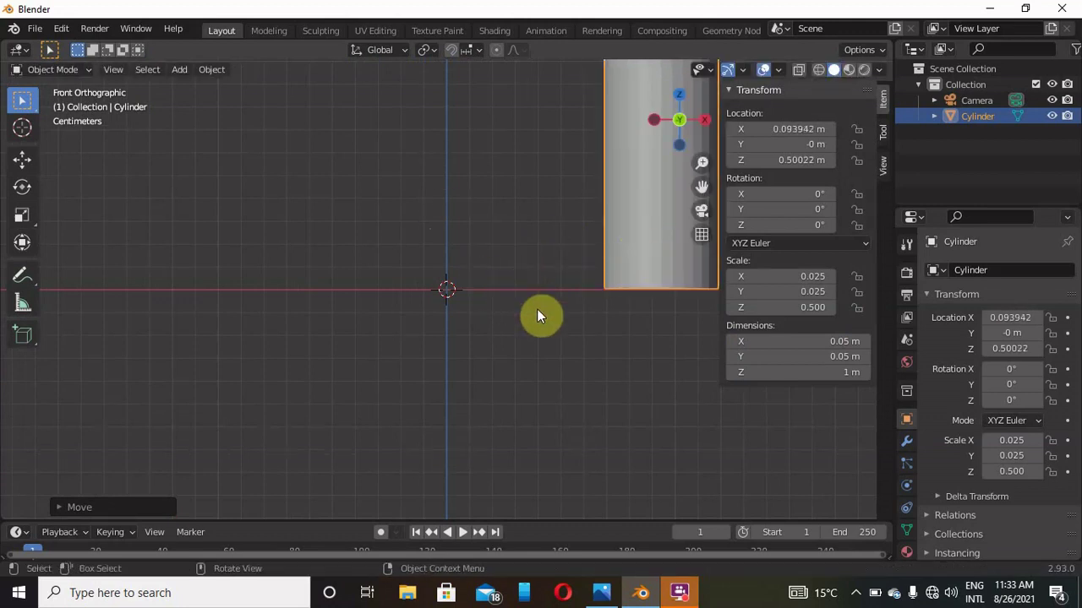
scroll(573, 323, down, 2)
scroll(573, 323, up, 4)
scroll(573, 328, down, 2)
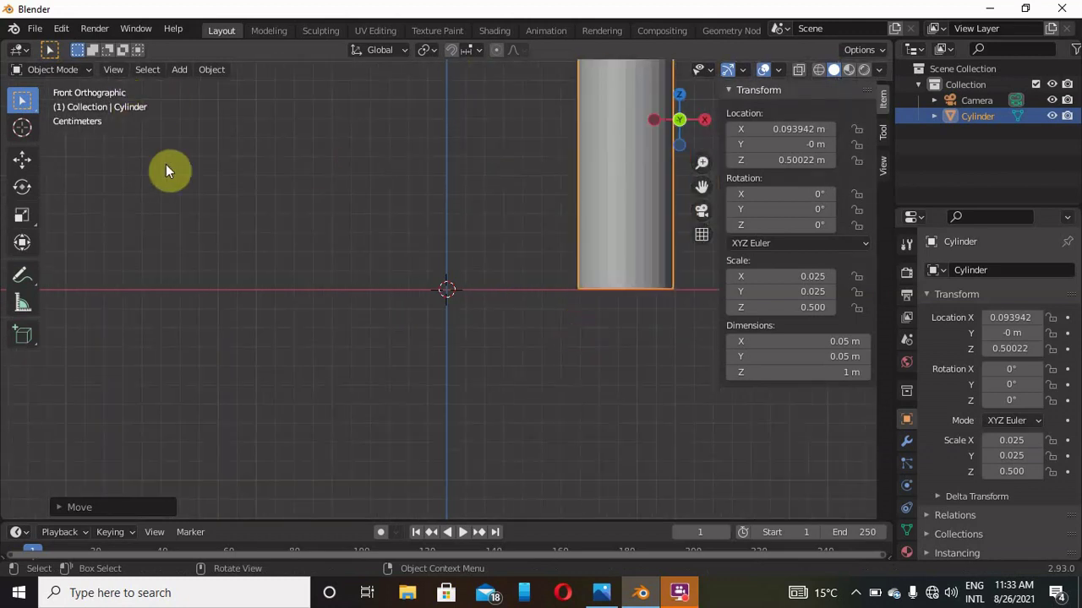
In Edit Mode with face select, select the cylinder's bottom face.
key(Tab)
click(133, 71)
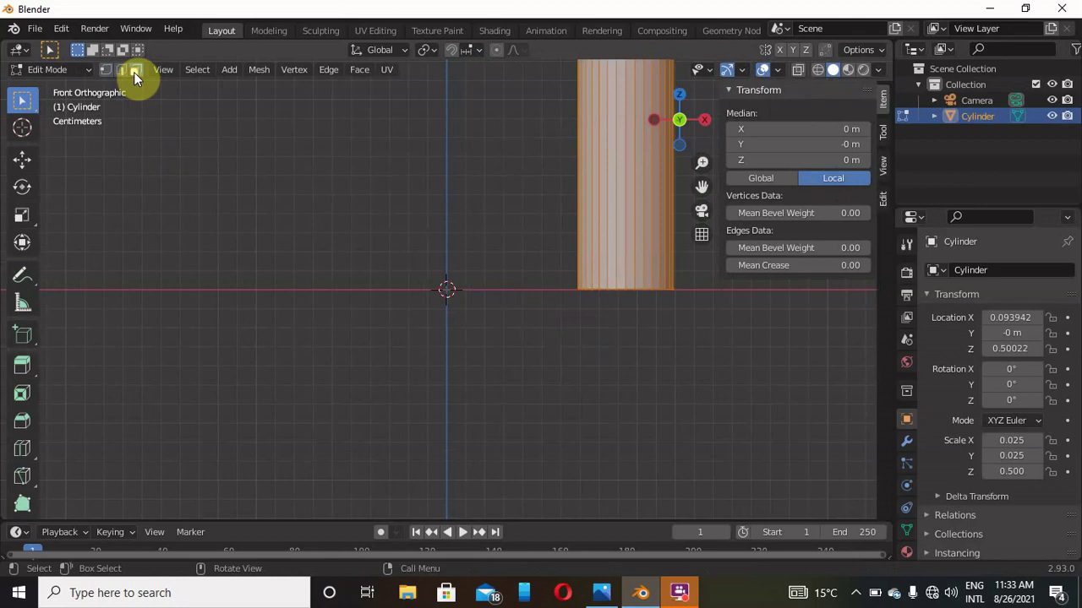
click(668, 279)
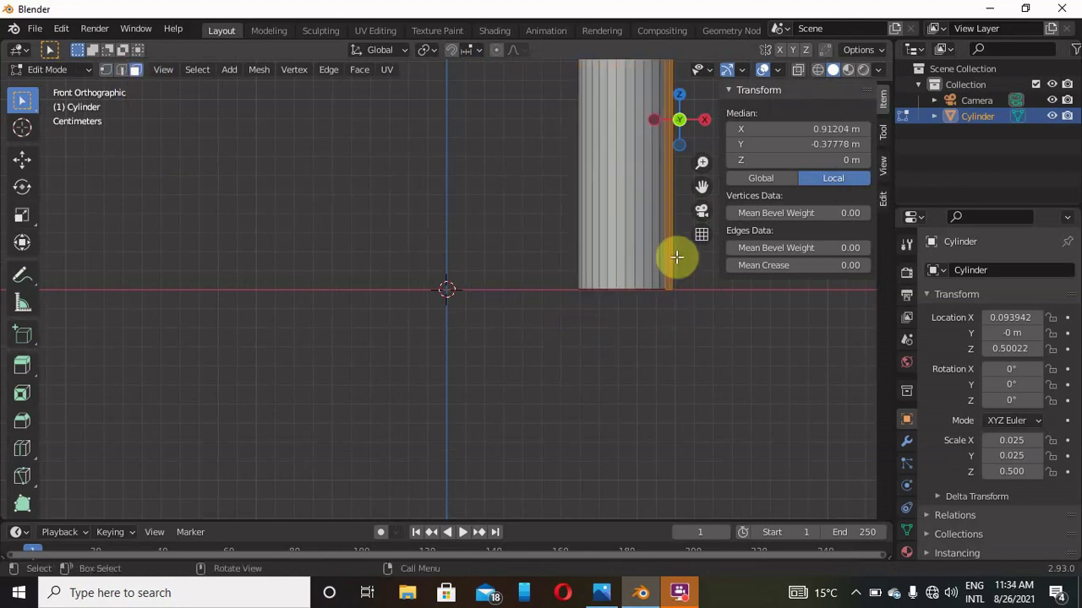
mouse_move(683, 135)
mouse_down()
mouse_move(686, 127)
mouse_move(680, 139)
mouse_up()
click(633, 285)
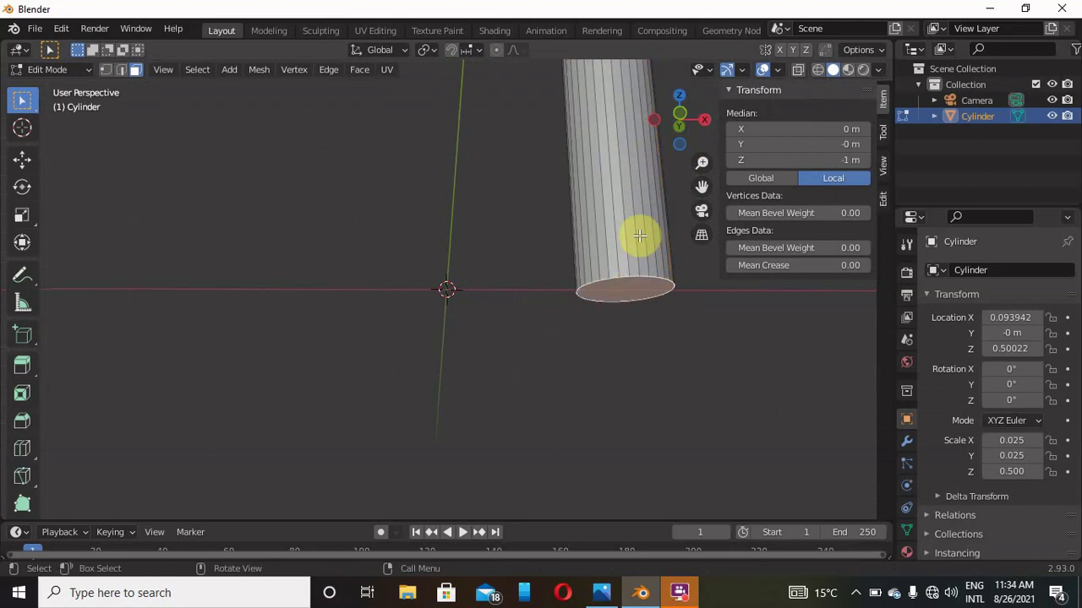
click(681, 114)
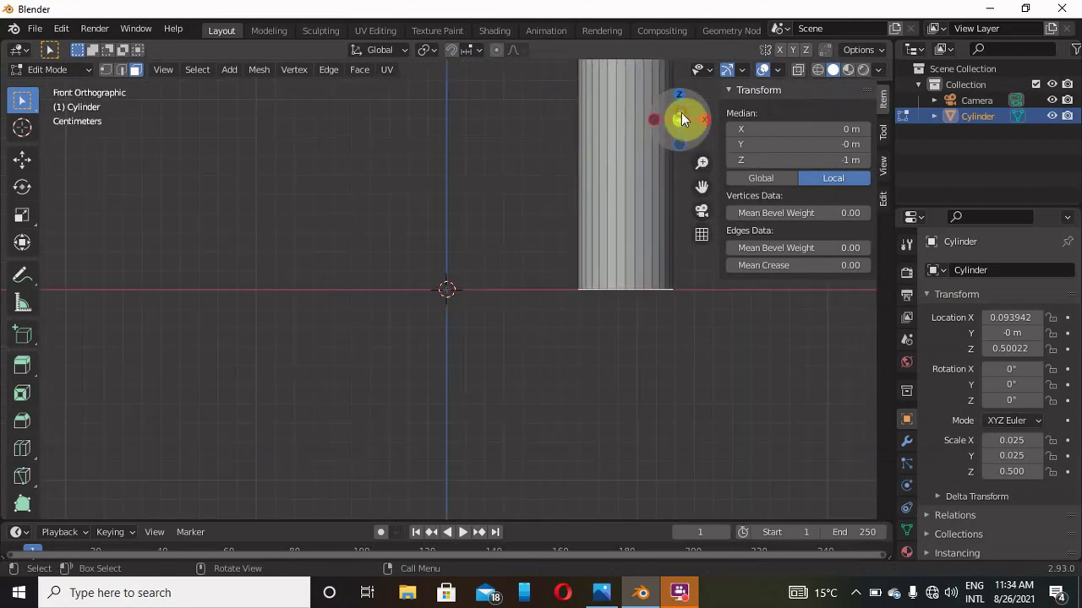
key(F3)
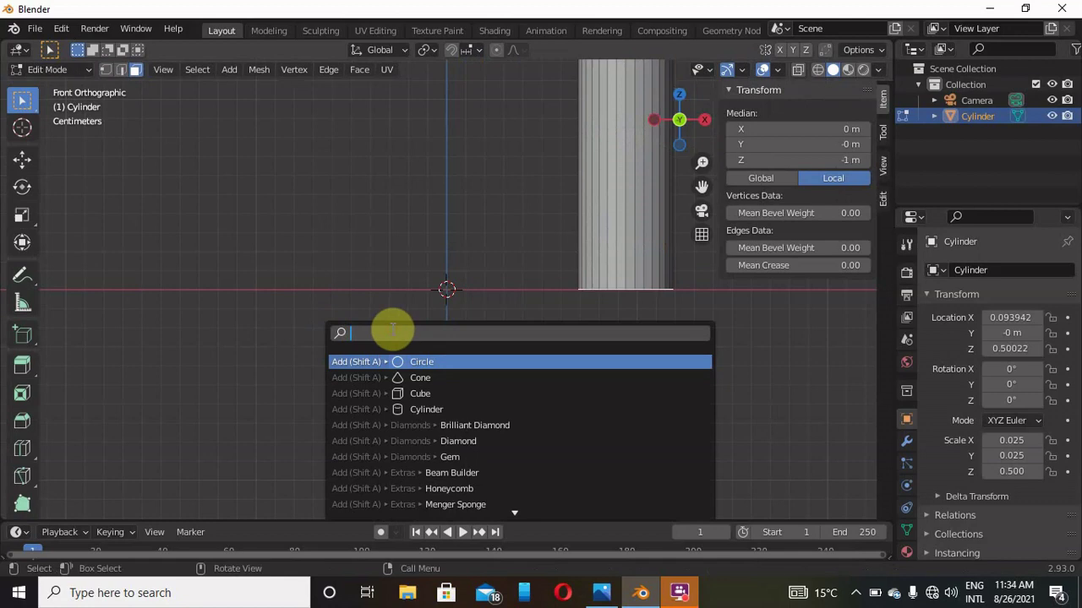
Spin the bottom face with 50 steps and a 220° angle to form the hook.
text(spin)
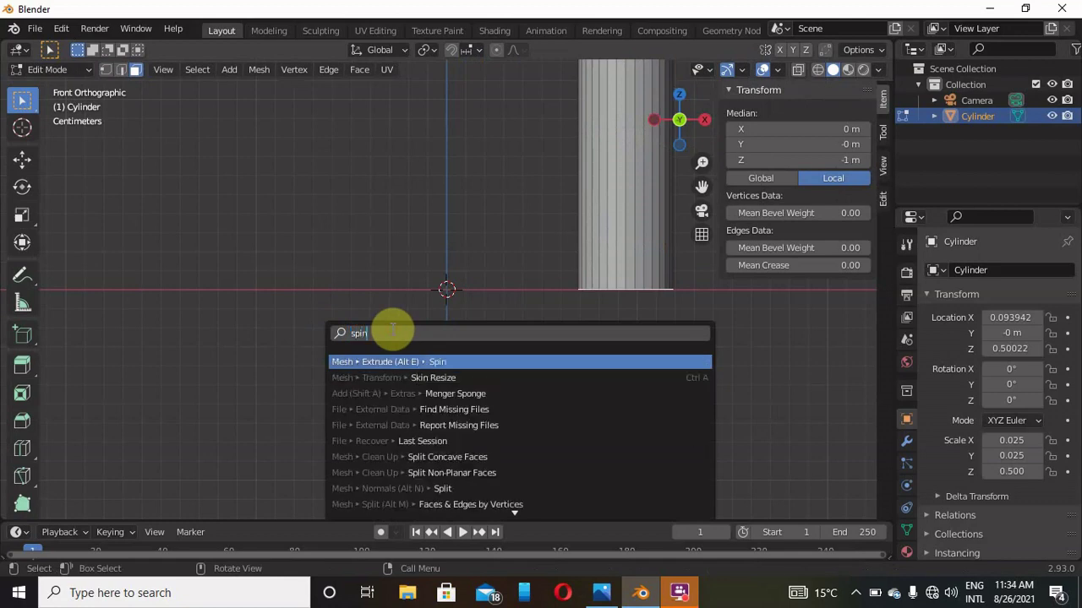
click(403, 361)
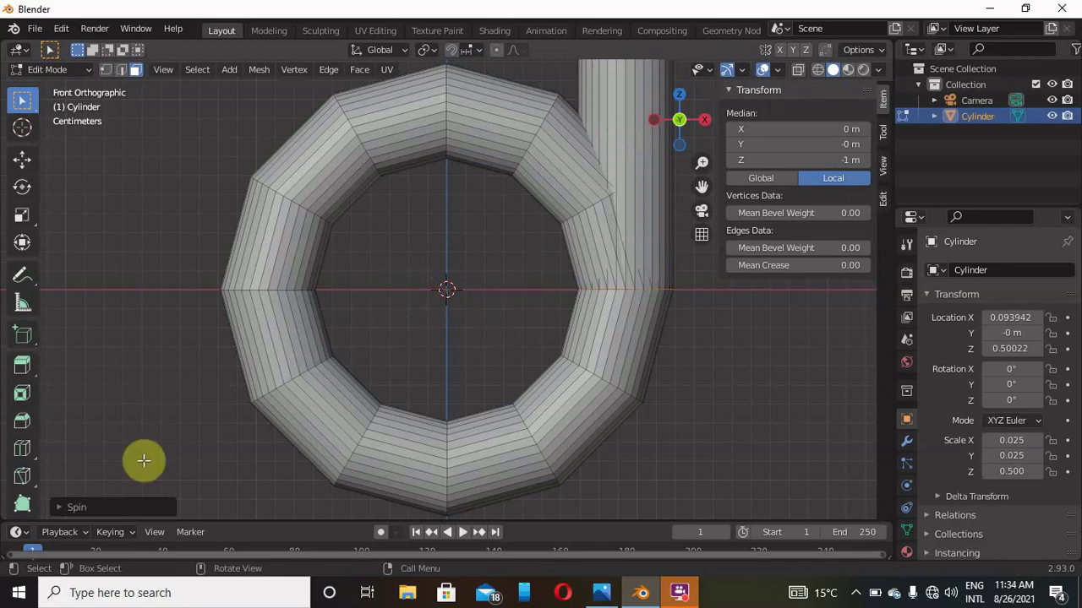
click(81, 507)
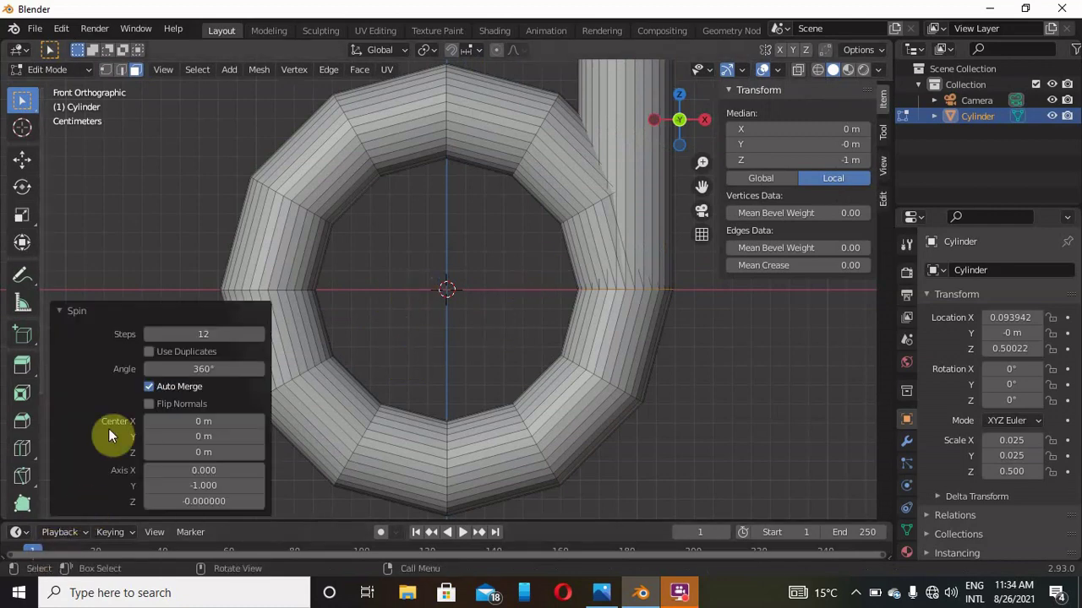
click(185, 335)
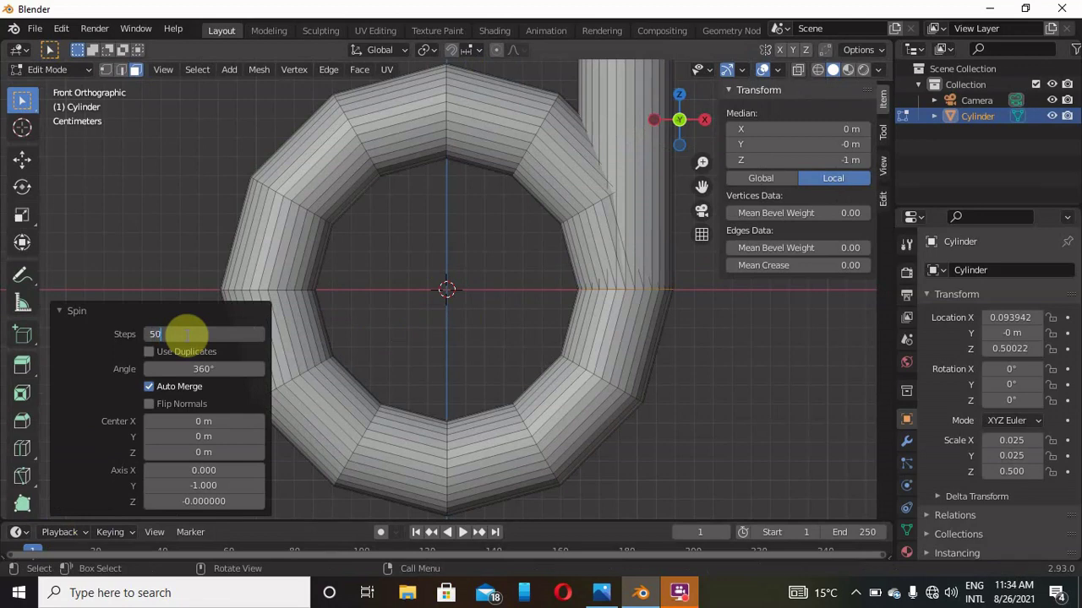
key(Return)
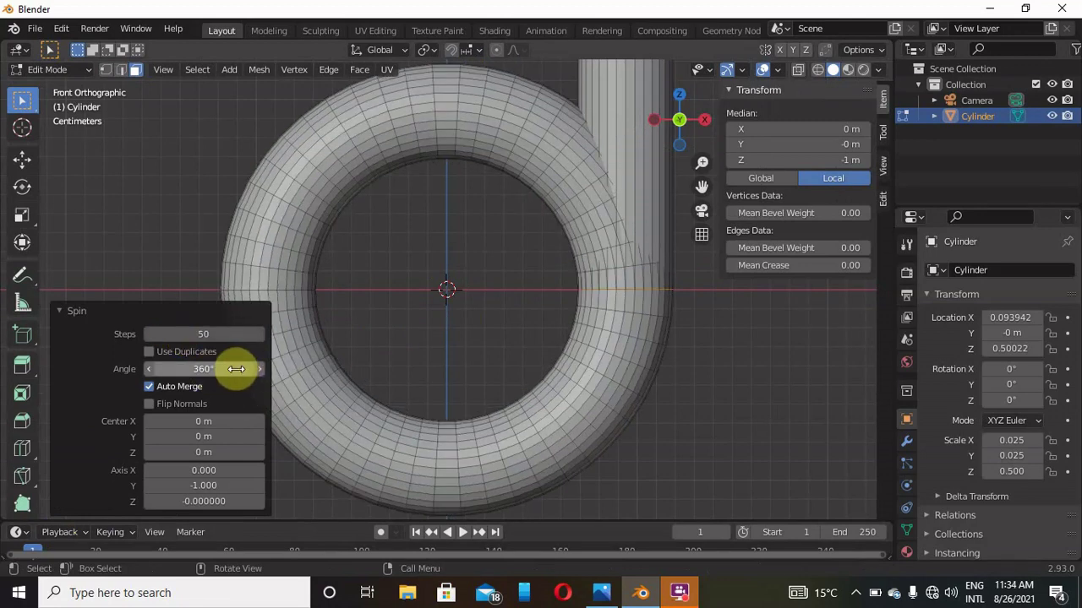
click(222, 370)
key(BackSpace)
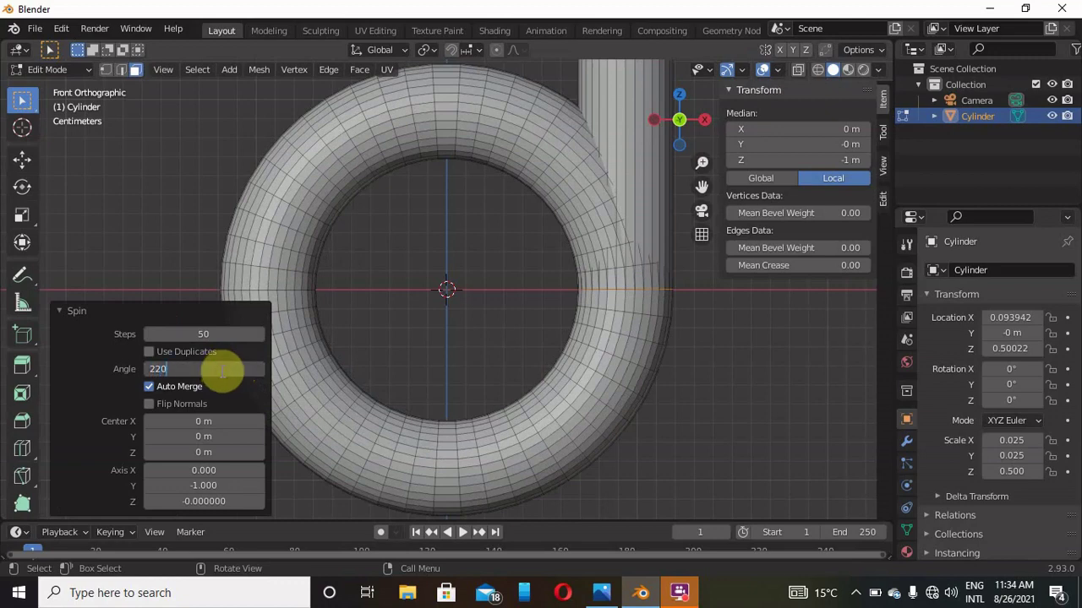
key(Return)
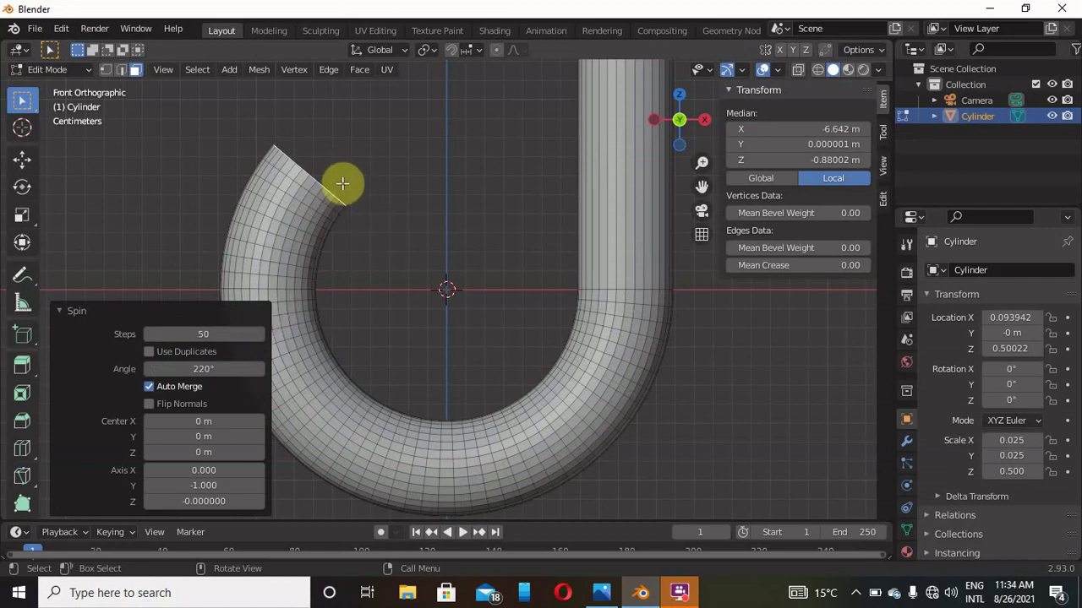
Extrude the hook's end face 0.024786 m and rotate the new tip -35.5°.
key(e)
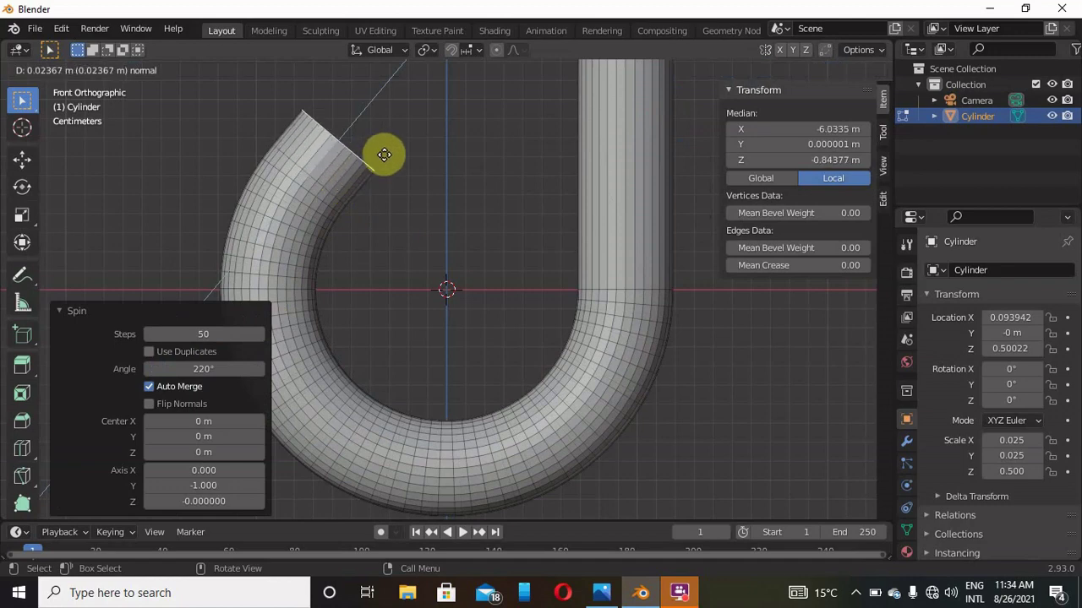
click(383, 155)
key(r)
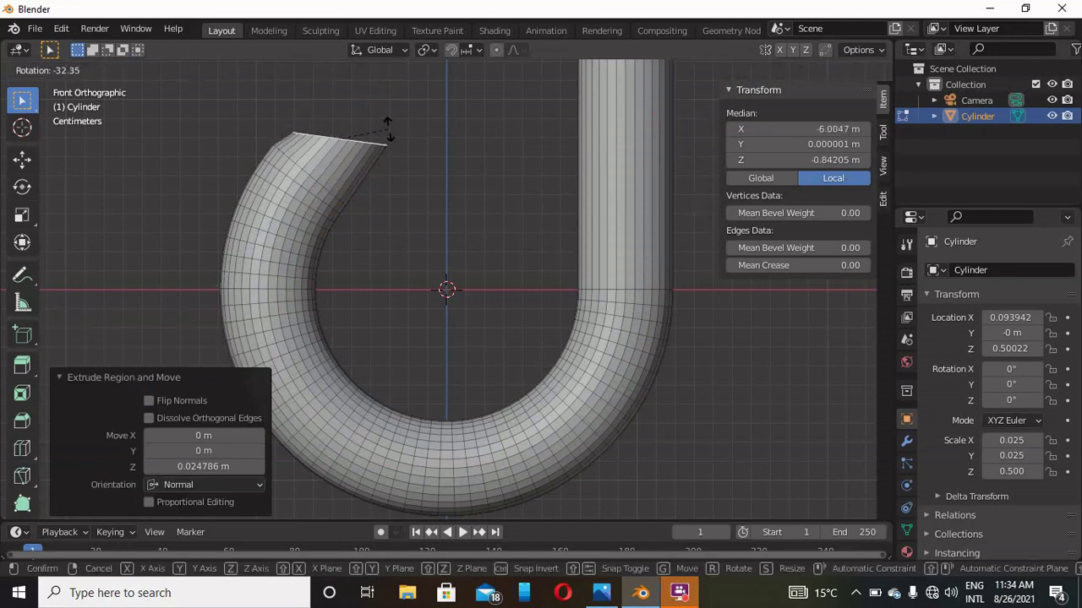
click(387, 127)
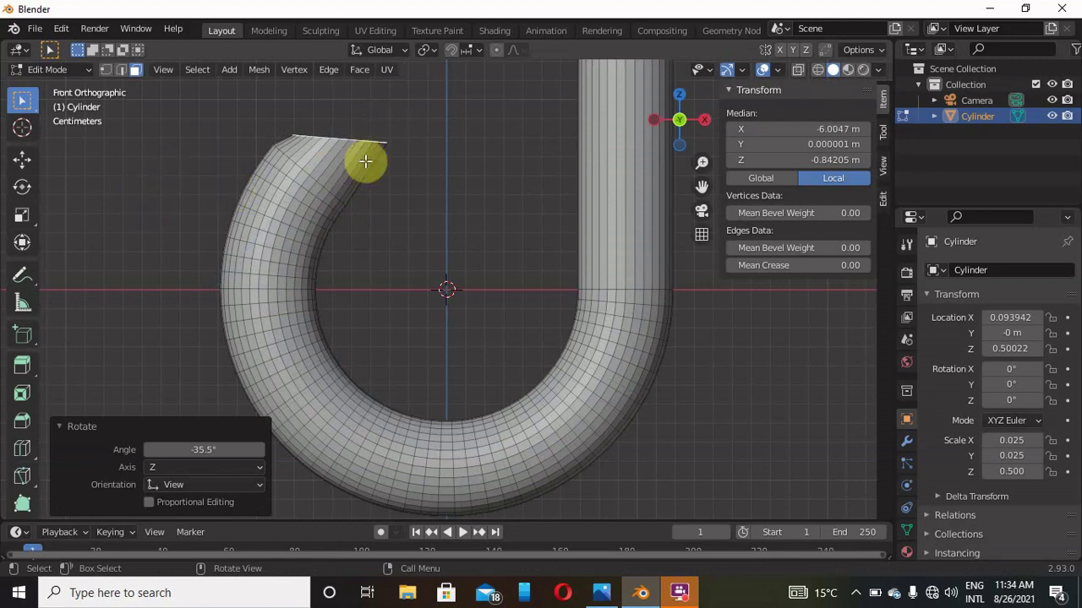
Rotate the cane 180° in Object Mode.
key(Tab)
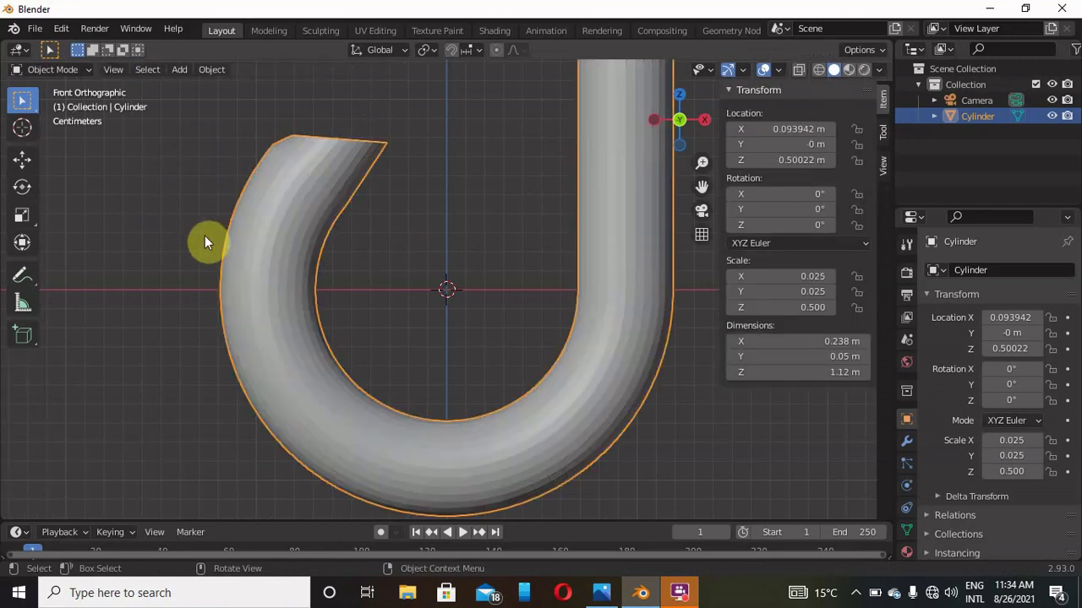
text(r)
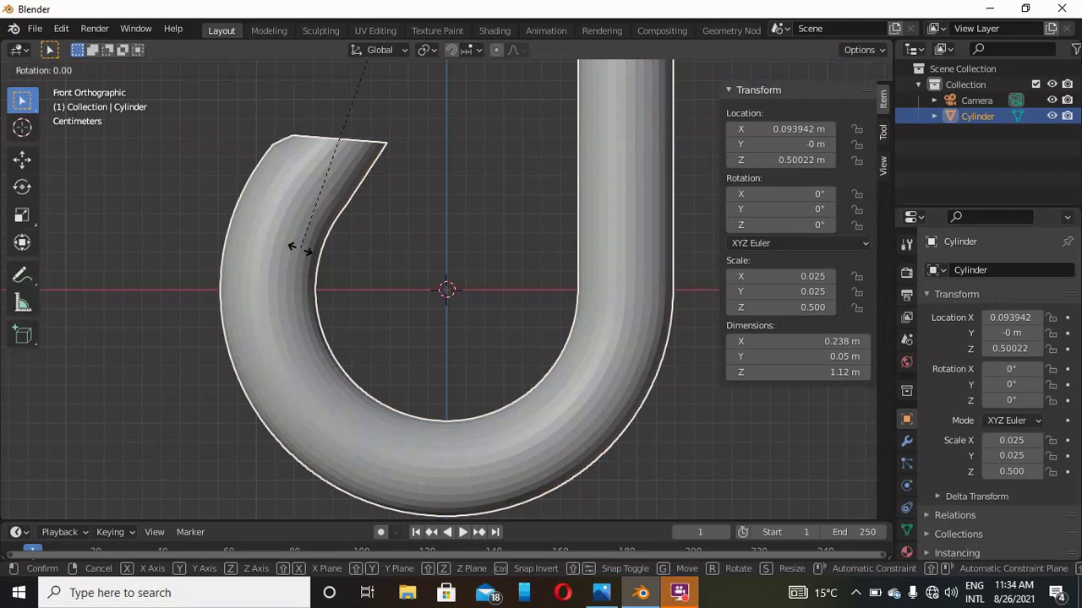
text(180)
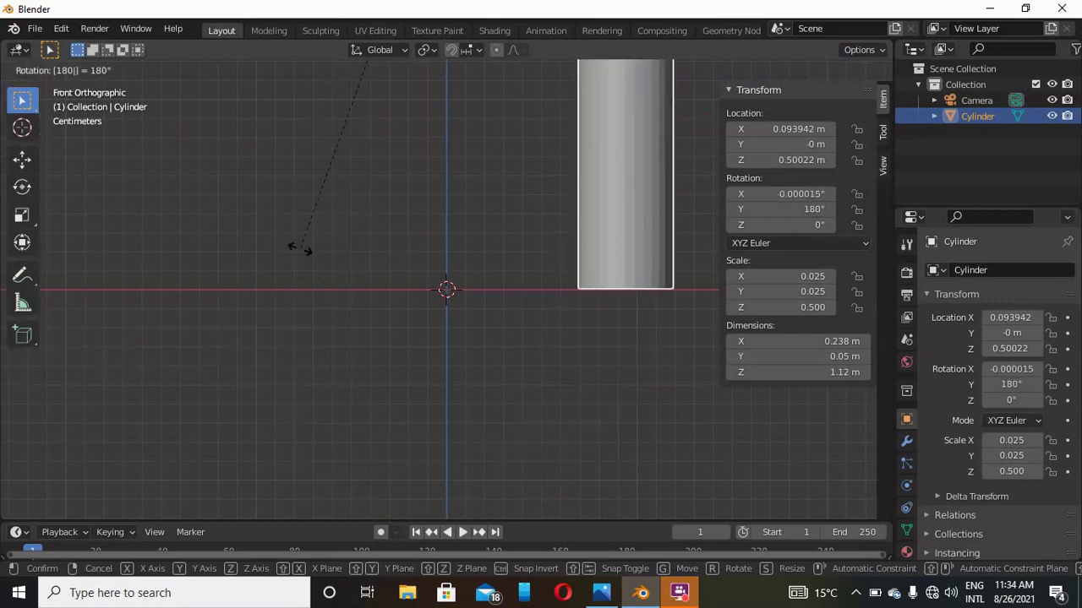
click(304, 251)
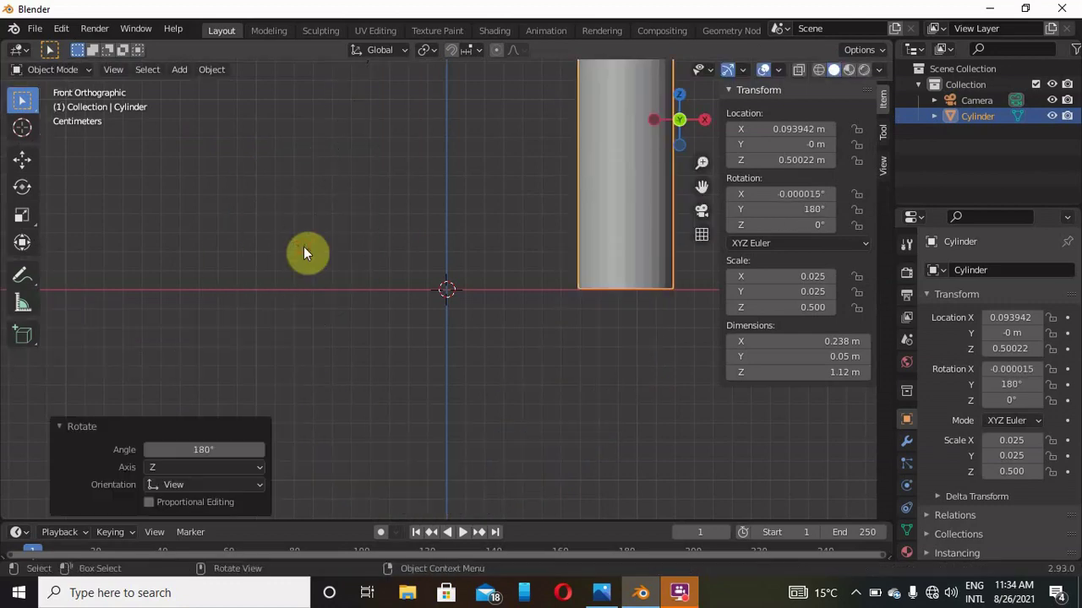
Extrude the cane's bottom face 0.013726 m and return to Object Mode.
key(Tab)
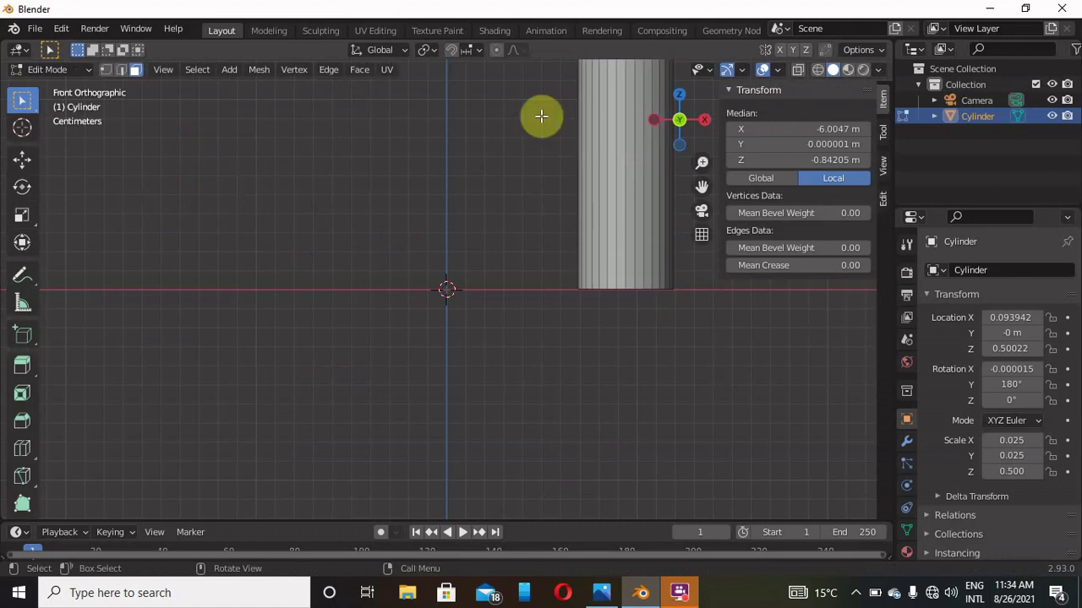
drag(693, 106, 688, 113)
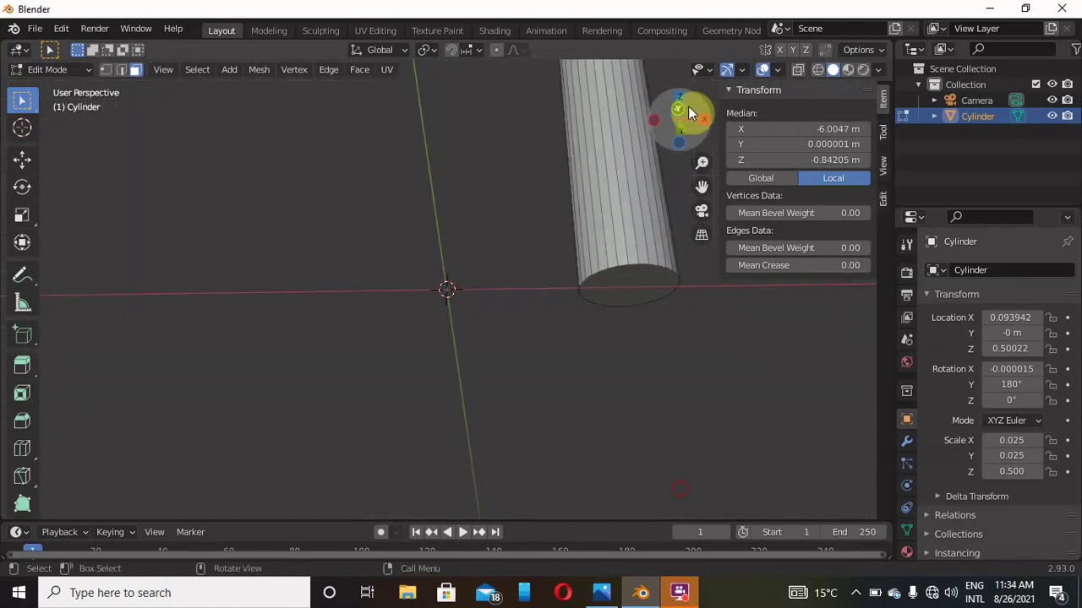
click(626, 272)
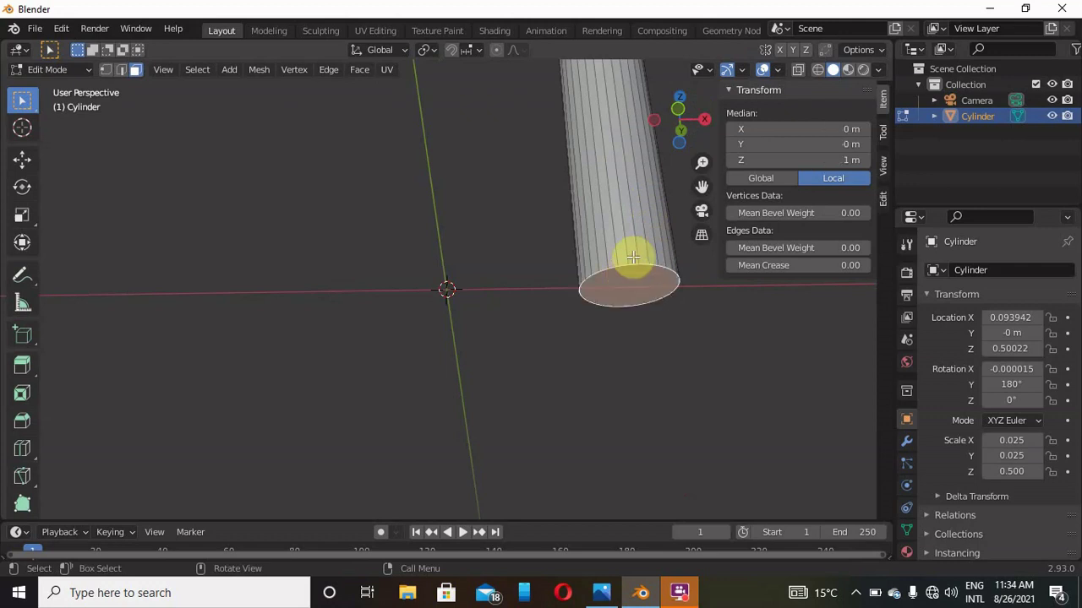
click(678, 127)
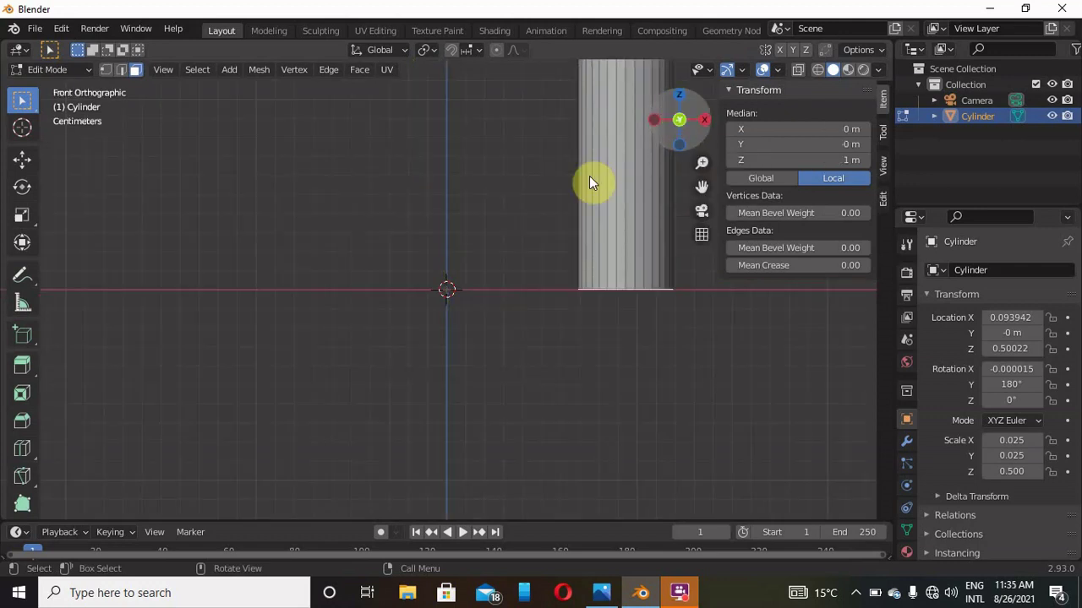
key(e)
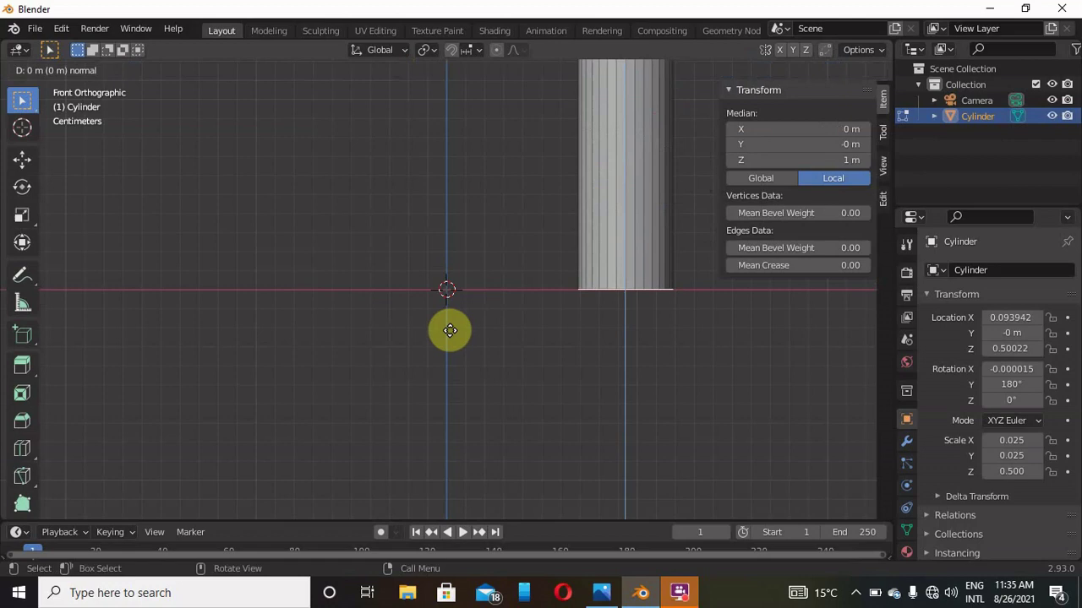
click(453, 353)
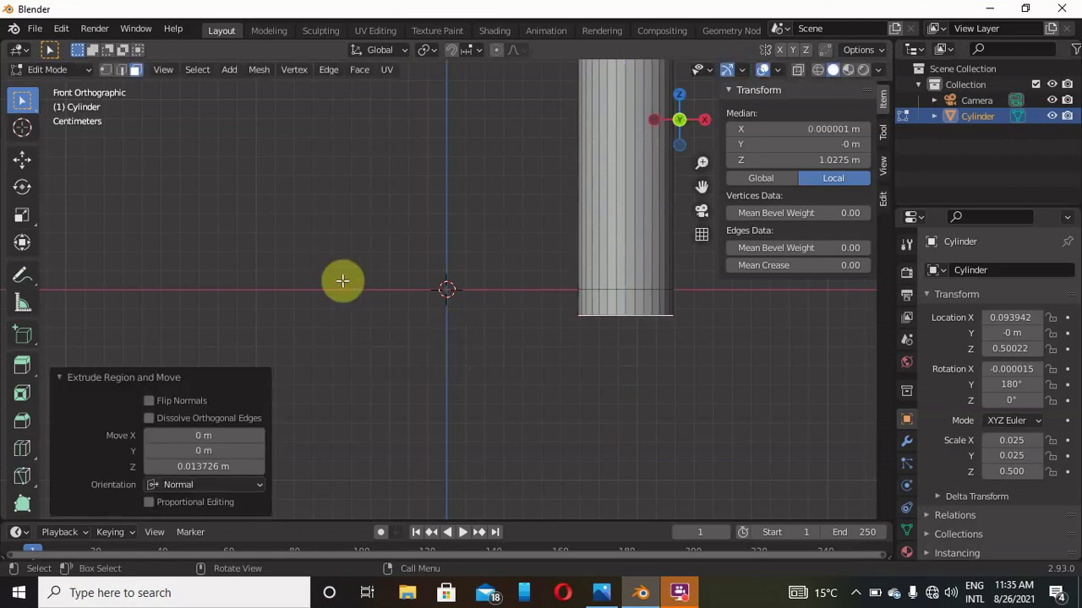
key(Tab)
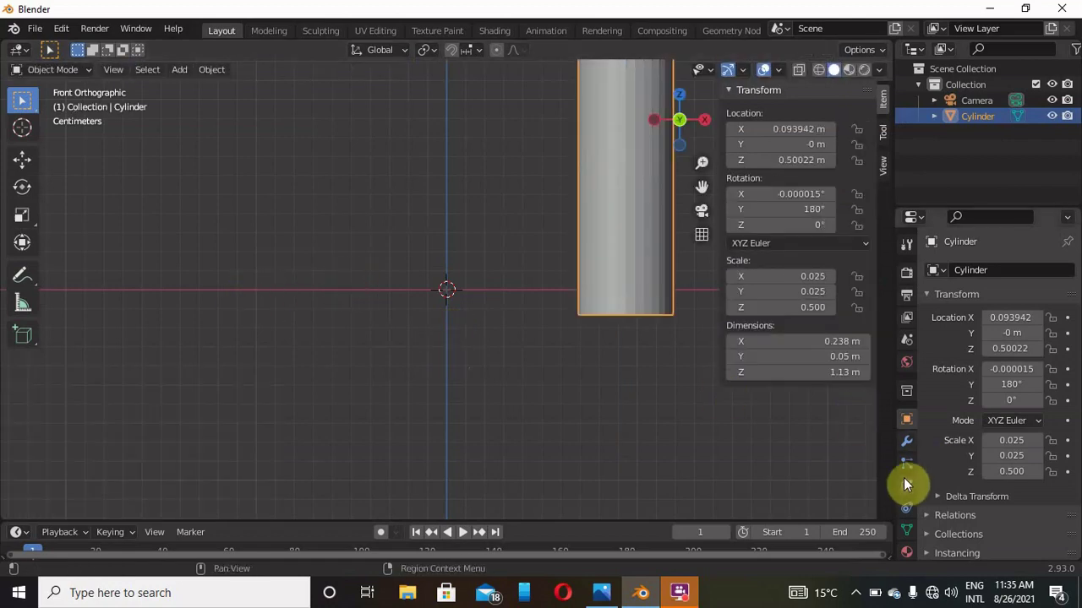
Add a Subdivision Surface modifier to the cane.
click(906, 441)
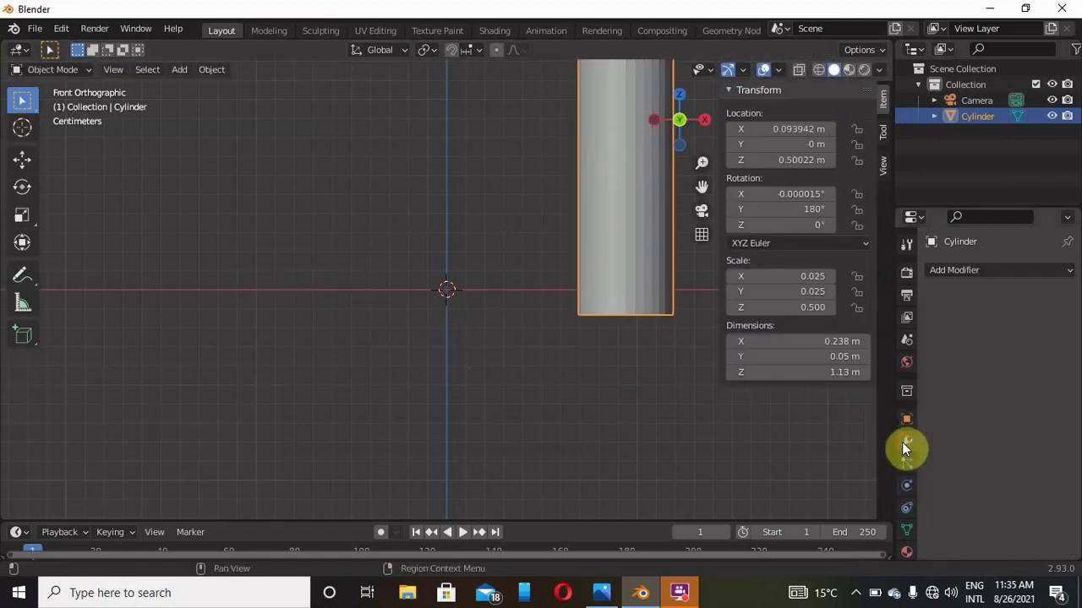
click(1032, 270)
mouse_move(786, 562)
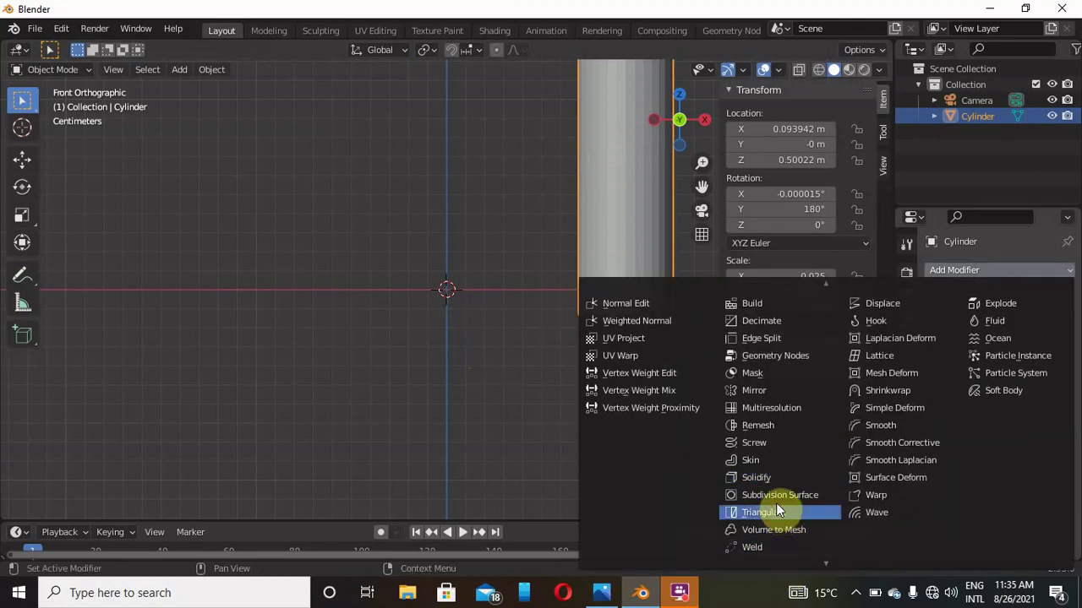
click(774, 496)
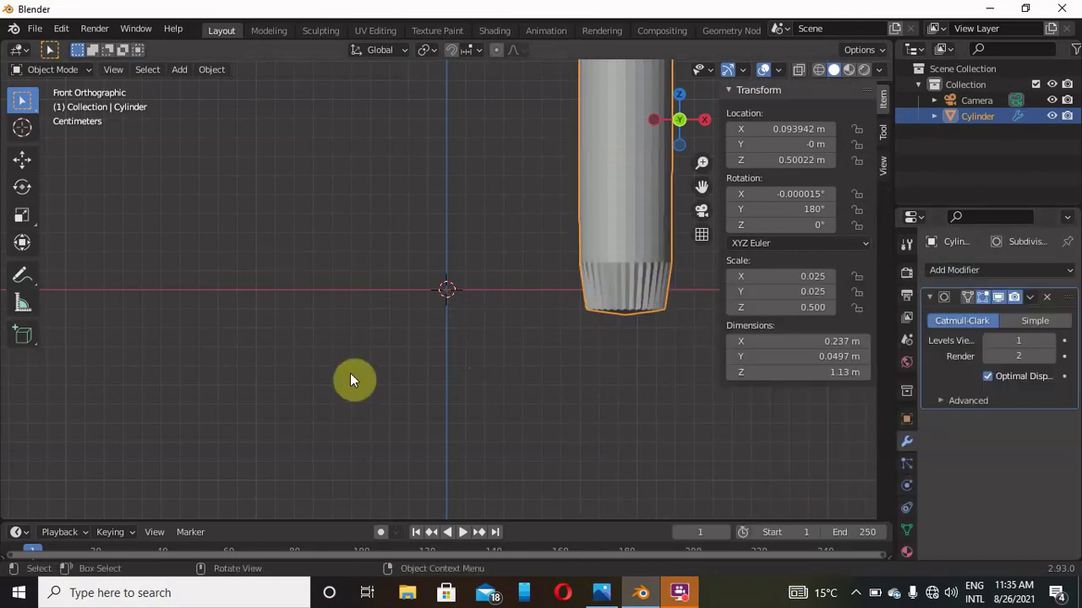
Apply Shade Smooth to the cane.
click(211, 69)
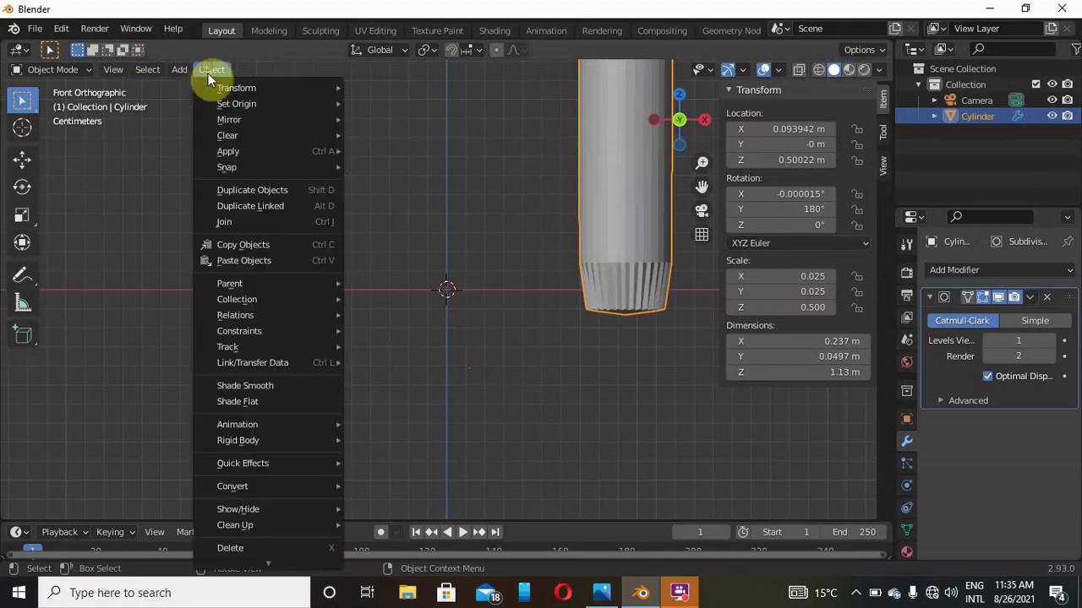
click(258, 386)
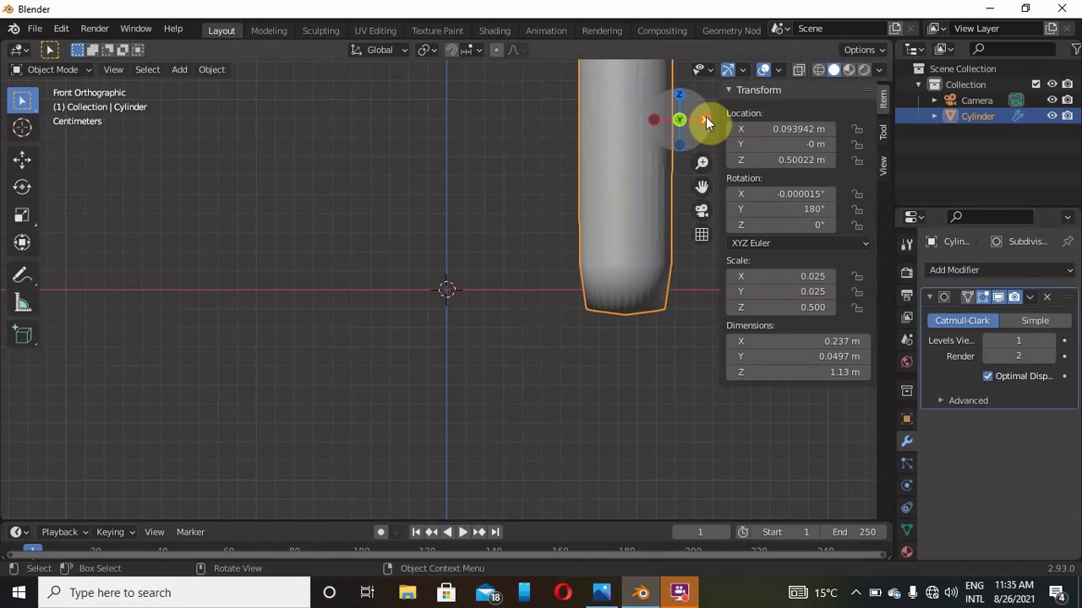
scroll(488, 259, down, 10)
scroll(489, 262, up, 4)
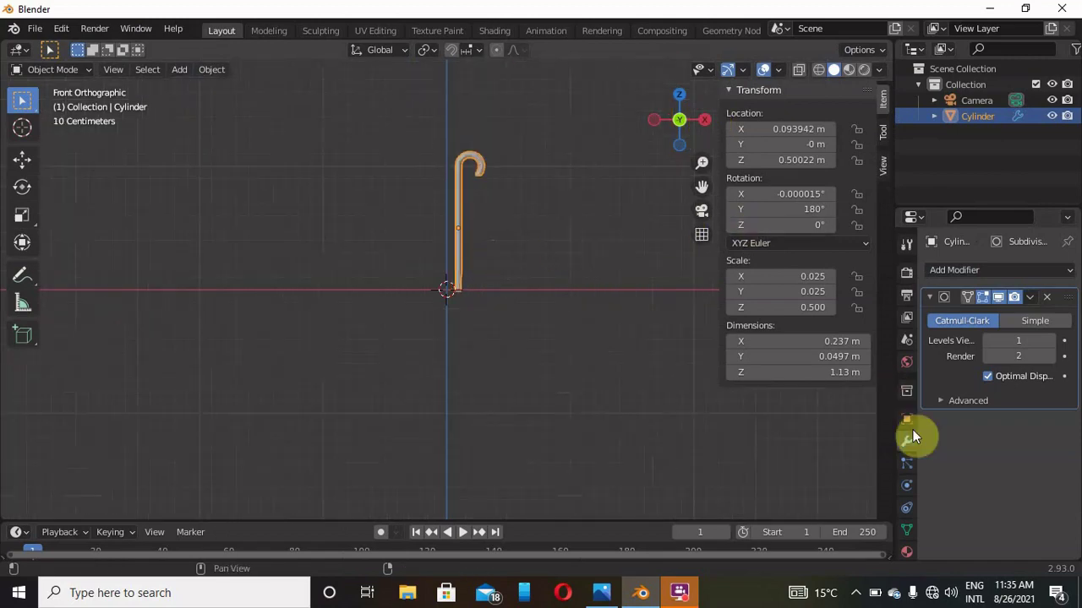
Create a new material, Material.001, with a dark orange-brown base colour.
click(909, 554)
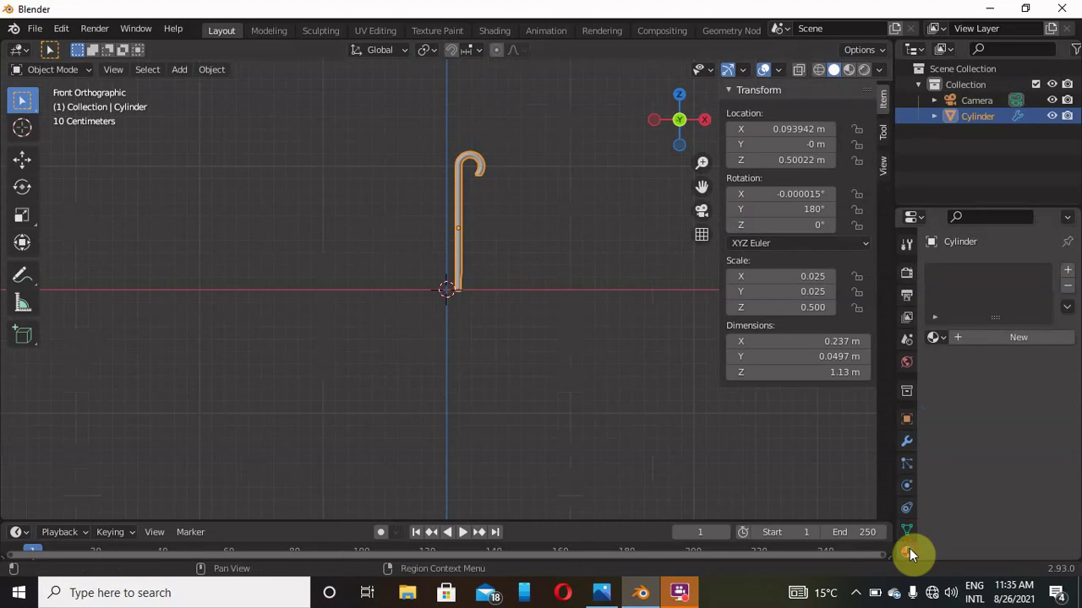
click(1014, 338)
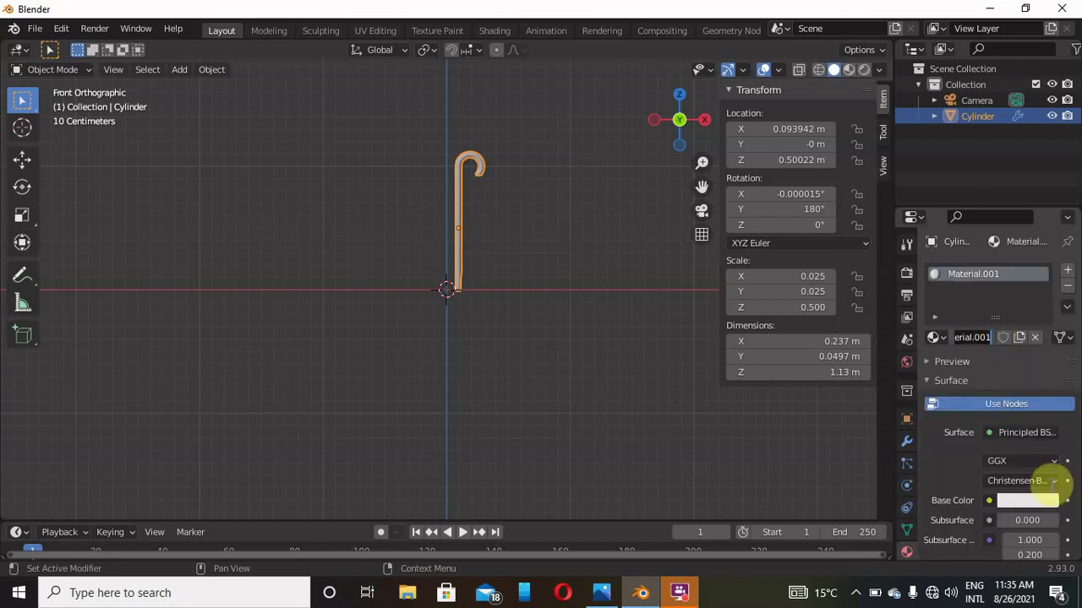
click(1018, 503)
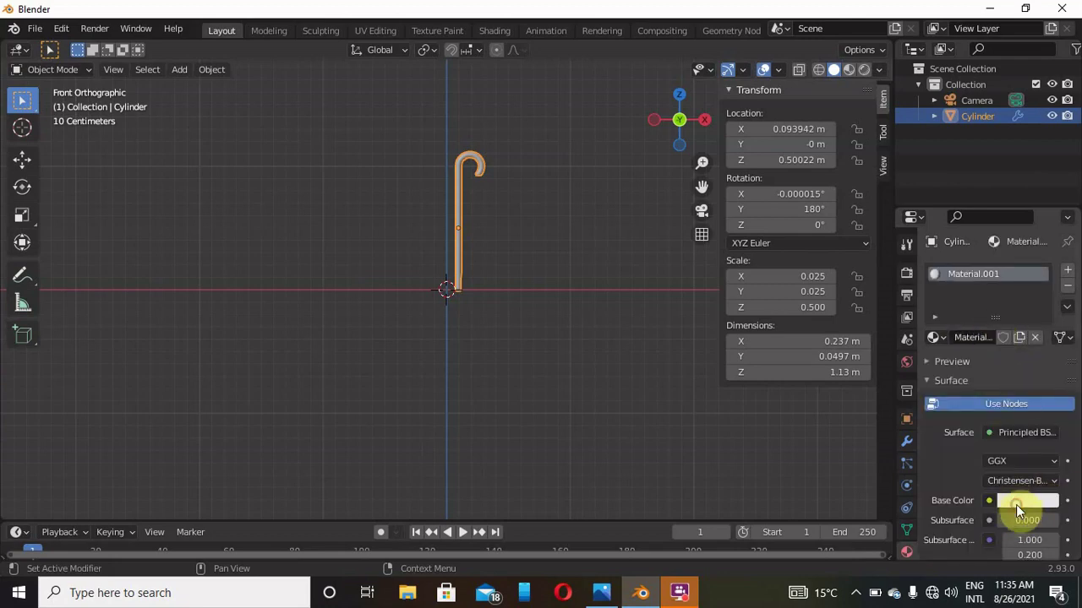
click(1015, 502)
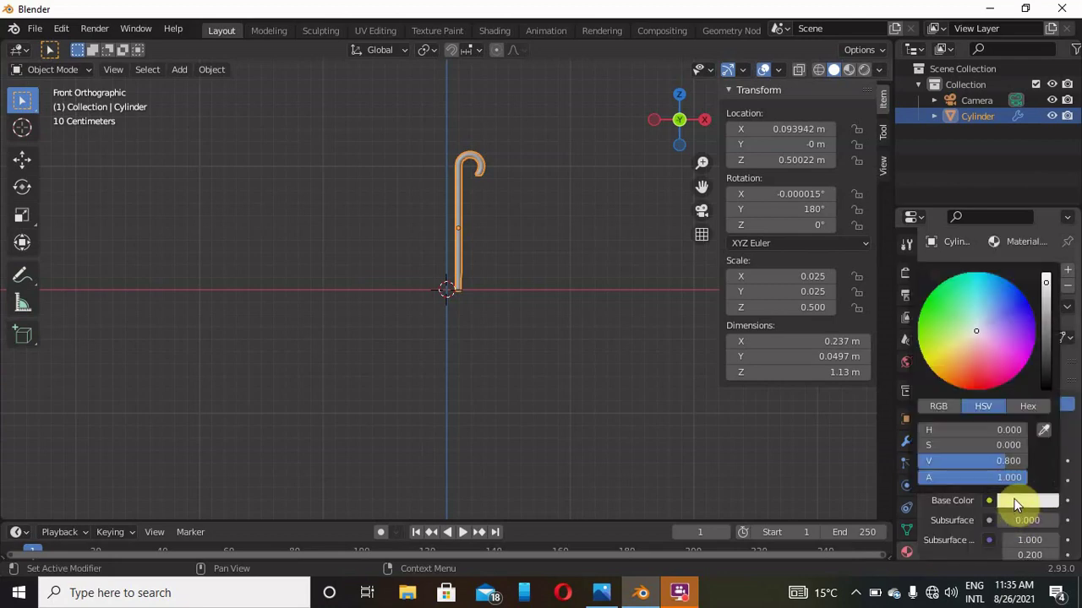
click(953, 384)
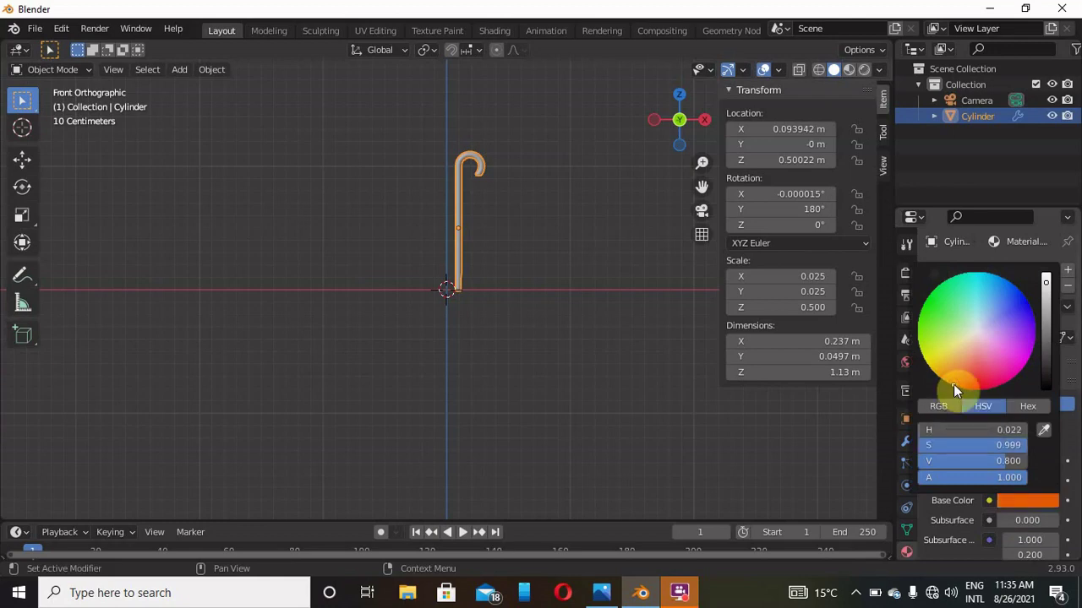
click(1046, 304)
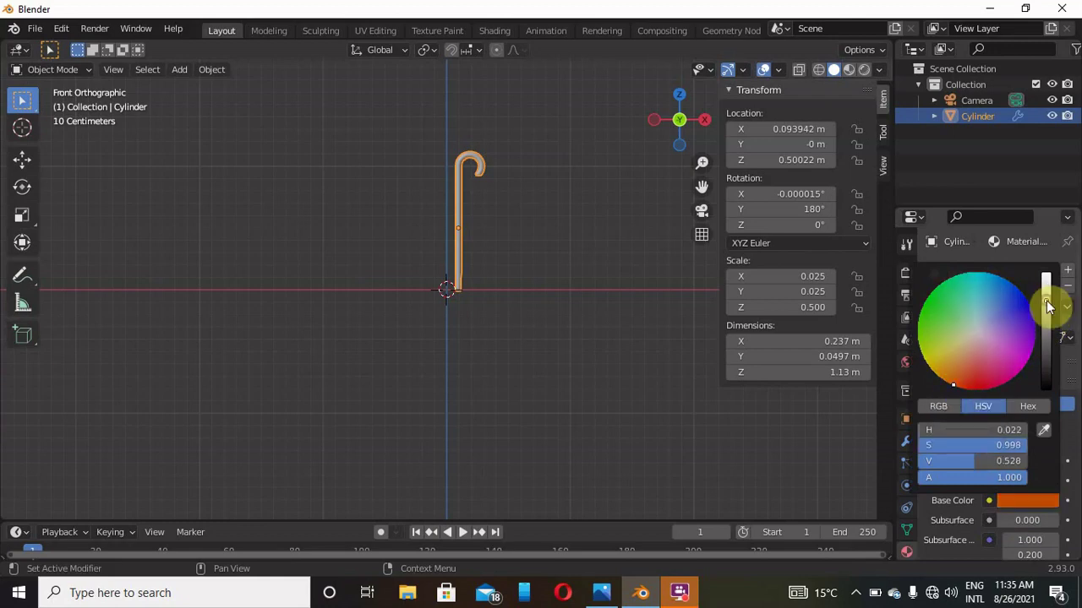
click(1048, 312)
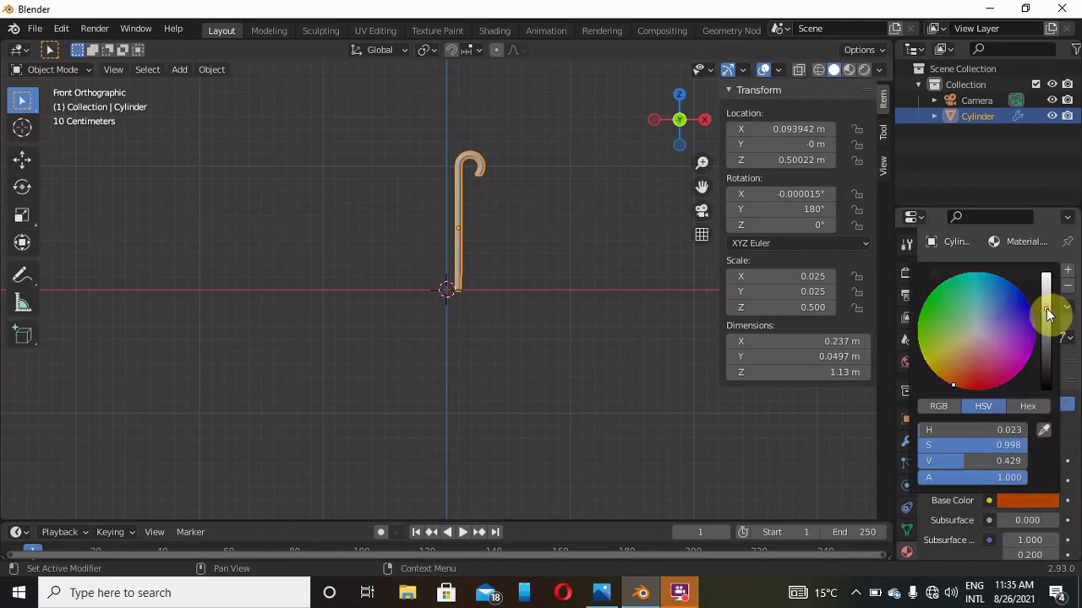
Set the cane material's roughness to 0.
scroll(976, 535, down, 5)
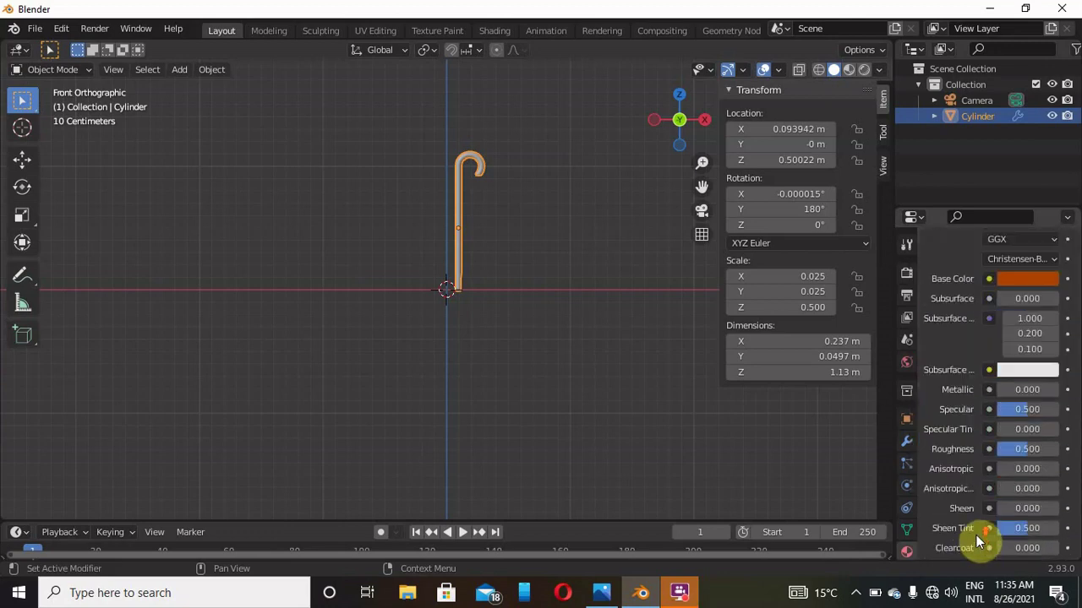
scroll(976, 534, down, 1)
drag(1032, 448, 997, 449)
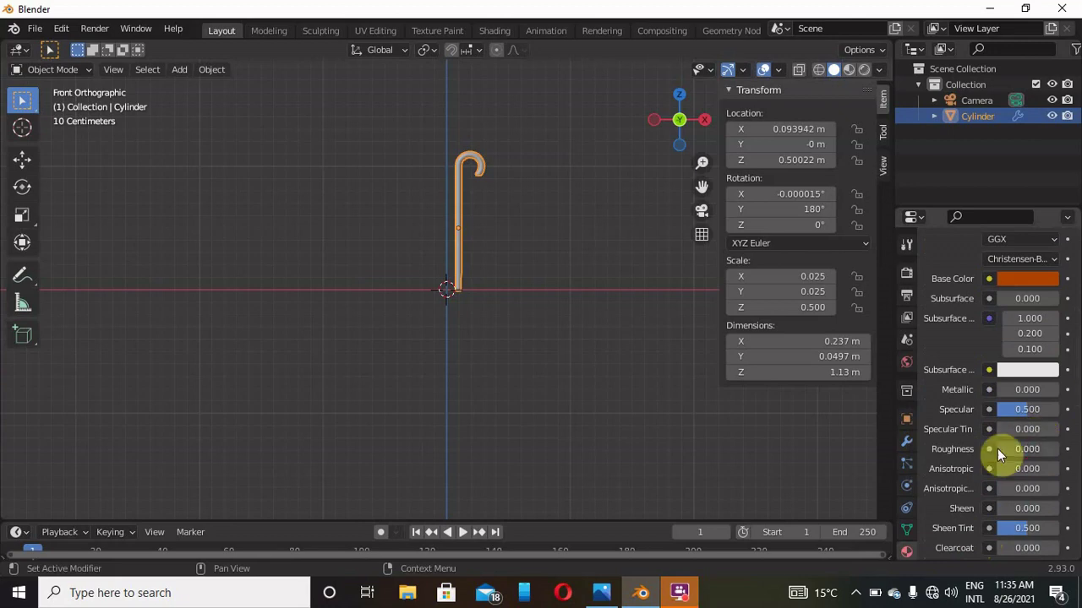
scroll(958, 501, down, 11)
scroll(959, 506, up, 16)
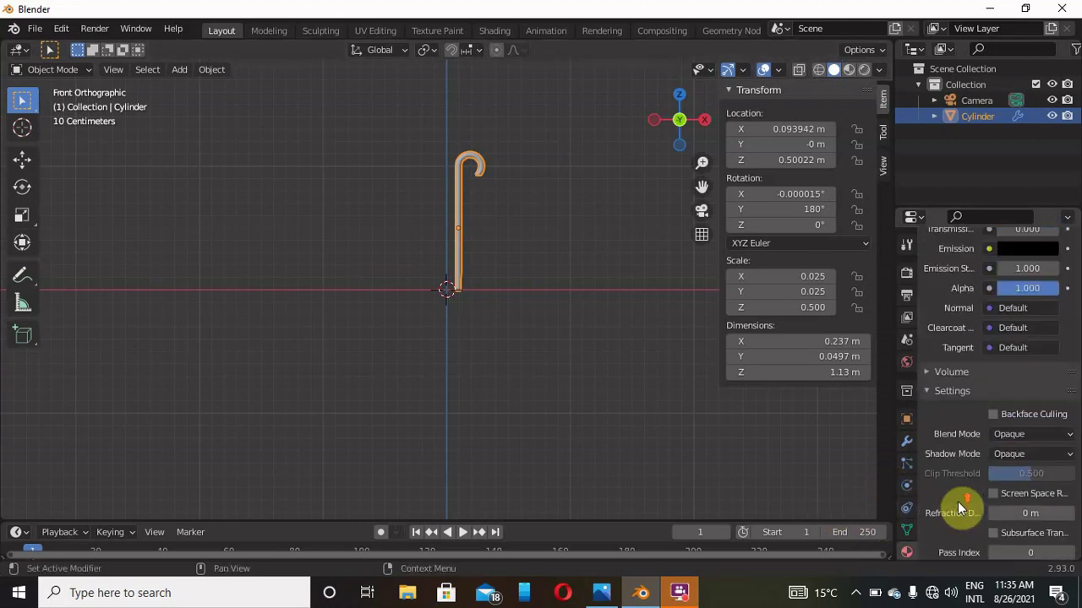
scroll(959, 506, down, 11)
scroll(961, 507, up, 10)
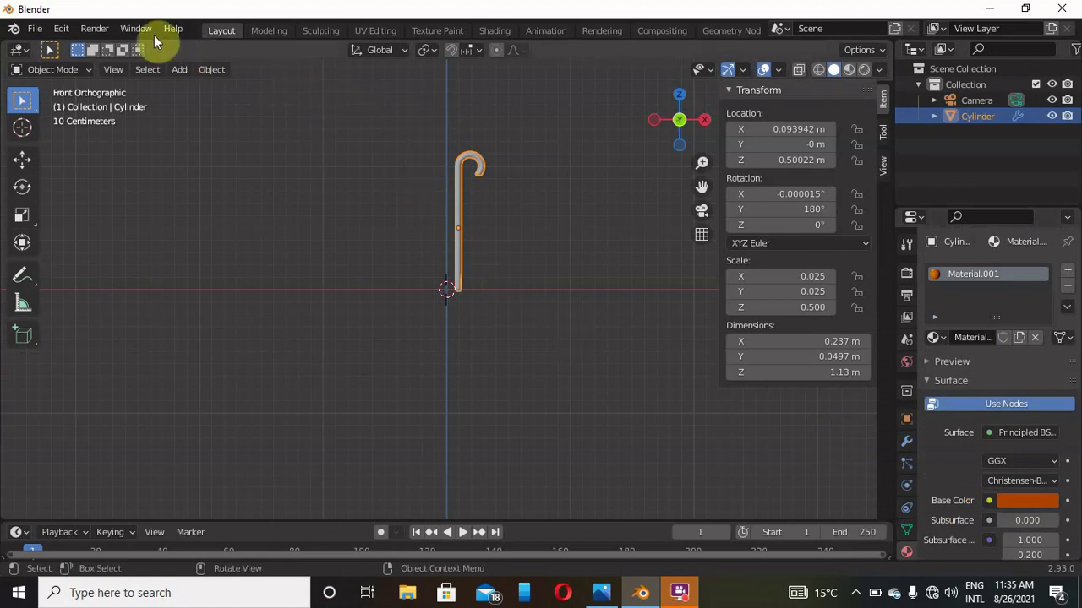
Add an area light, raise it to Z 1.59 m, shift it to X -0.39 m and tilt it -21.8°.
click(178, 72)
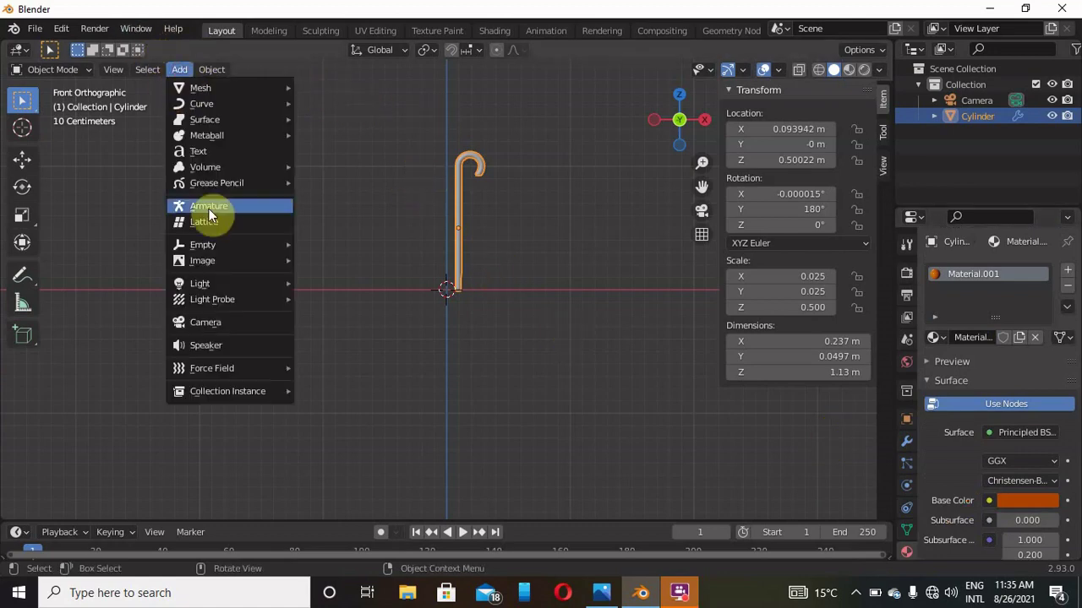
mouse_move(214, 287)
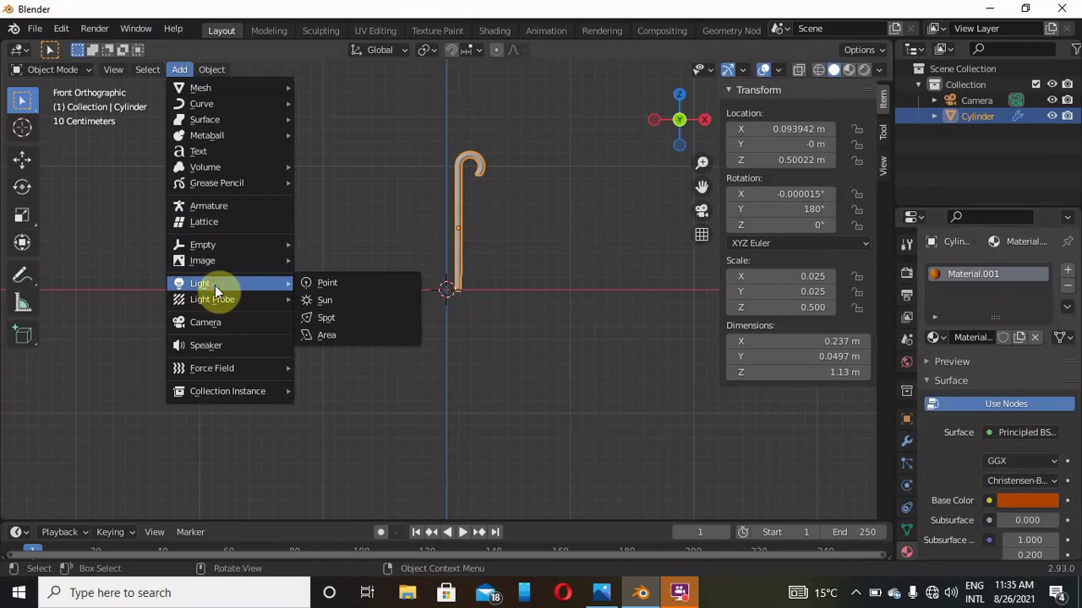
click(338, 336)
key(g)
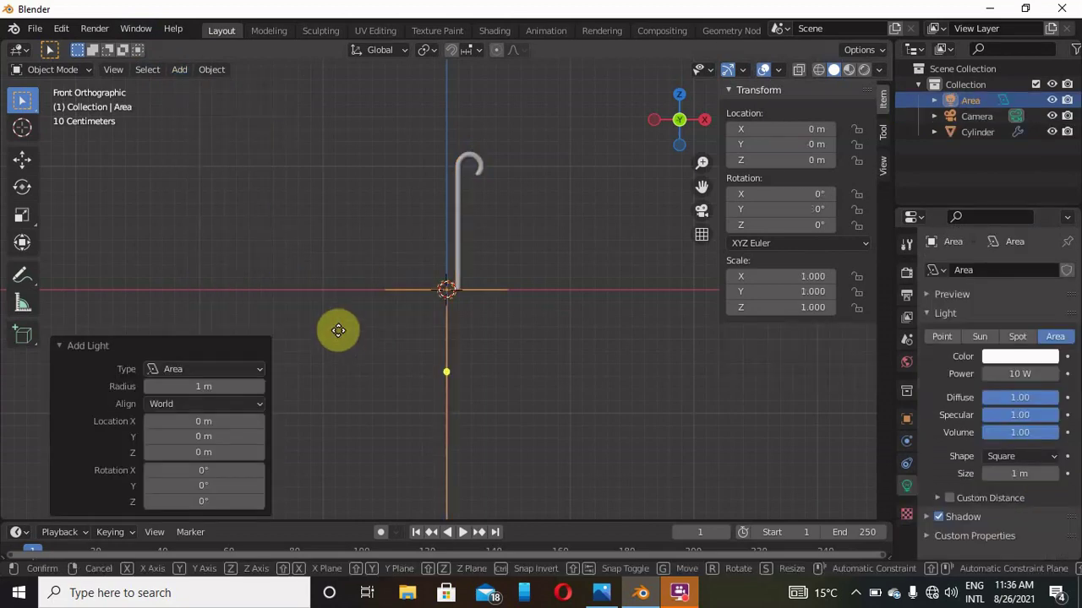
key(z)
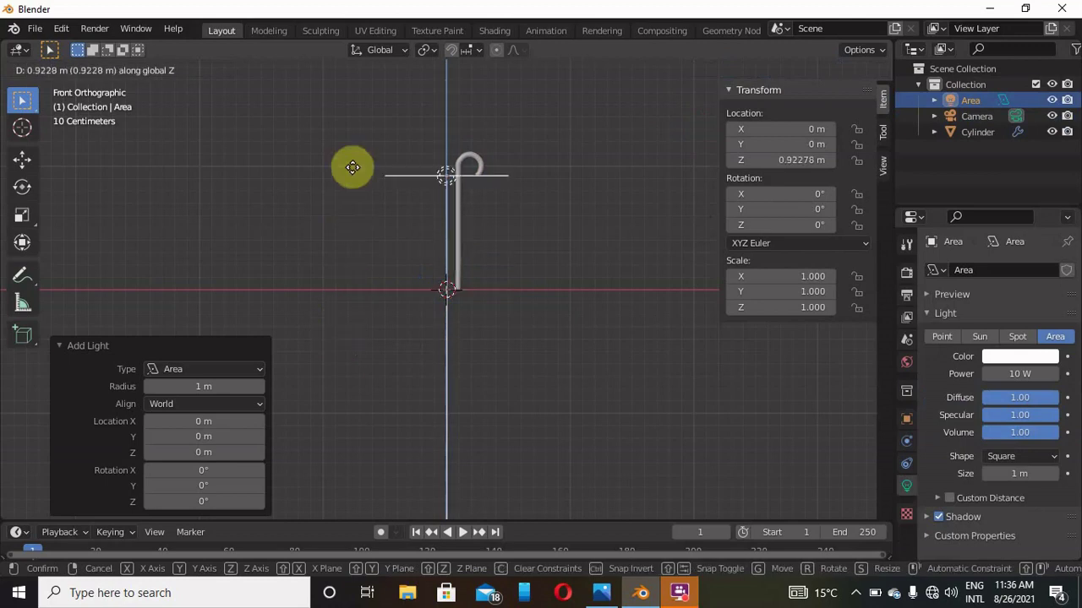
click(362, 140)
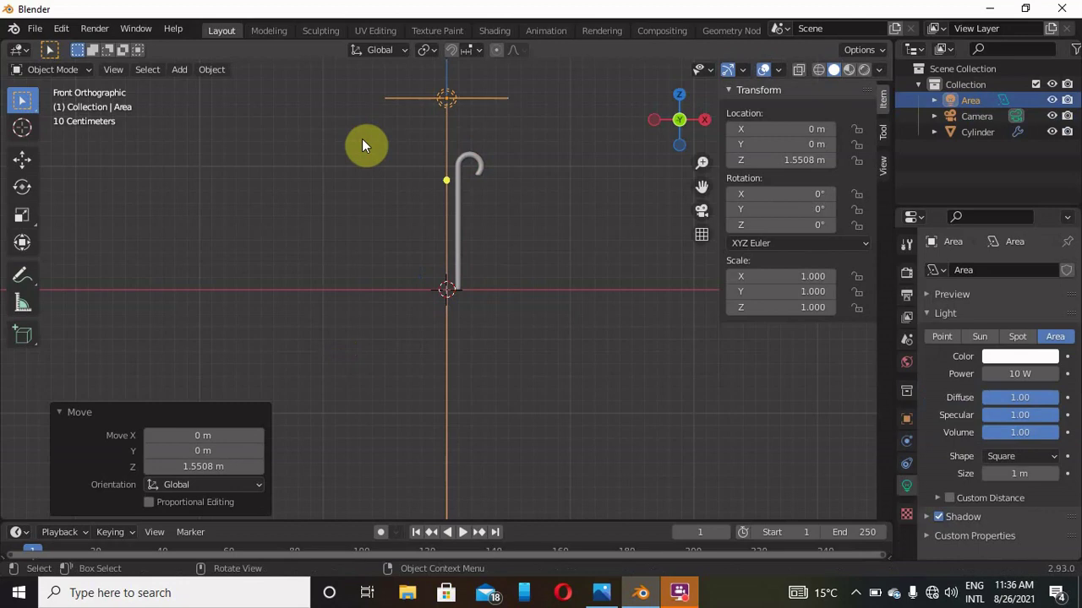
key(g)
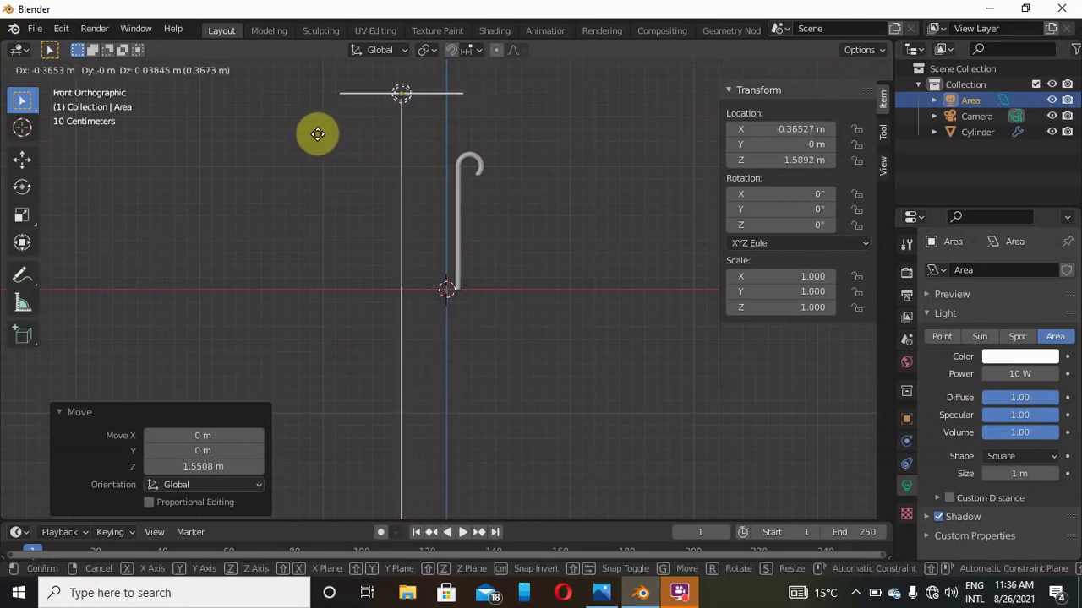
click(313, 138)
key(r)
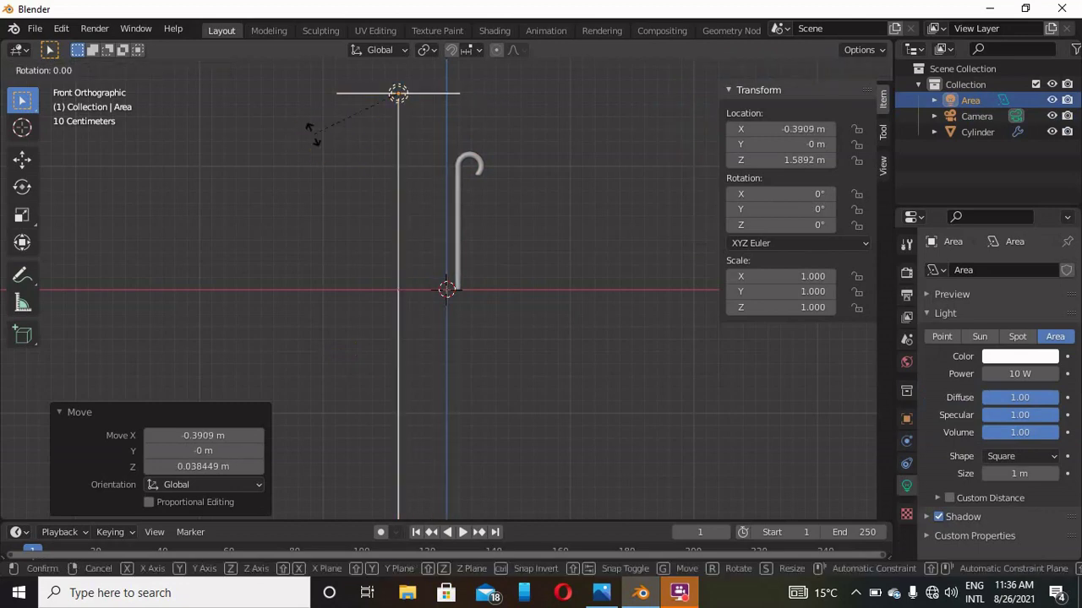
click(358, 142)
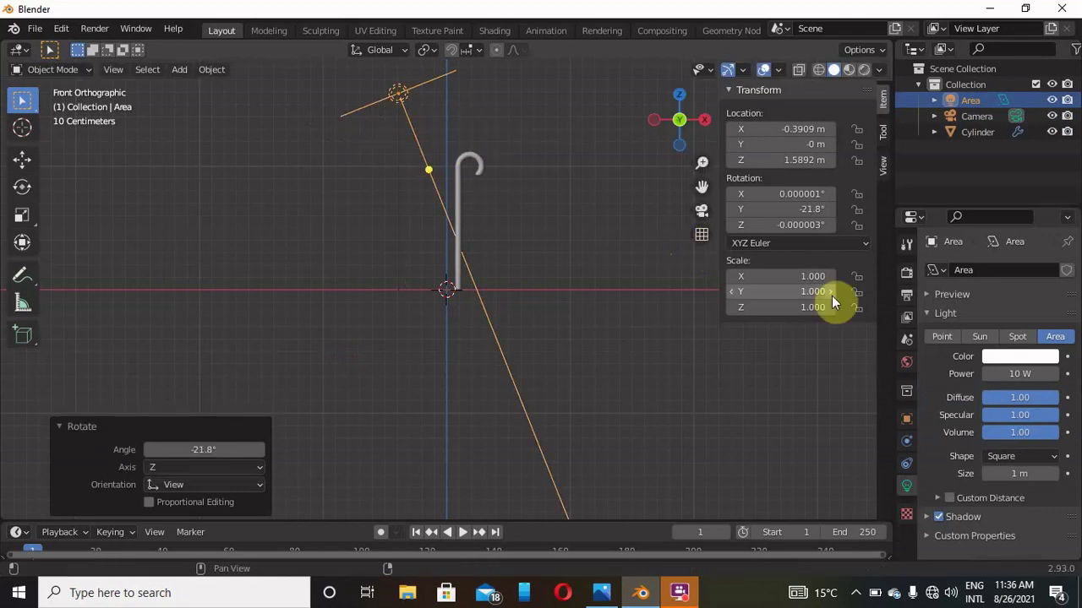
Add a plane at the origin and scale it by 2.65 to 5.3 m.
click(178, 68)
mouse_move(221, 86)
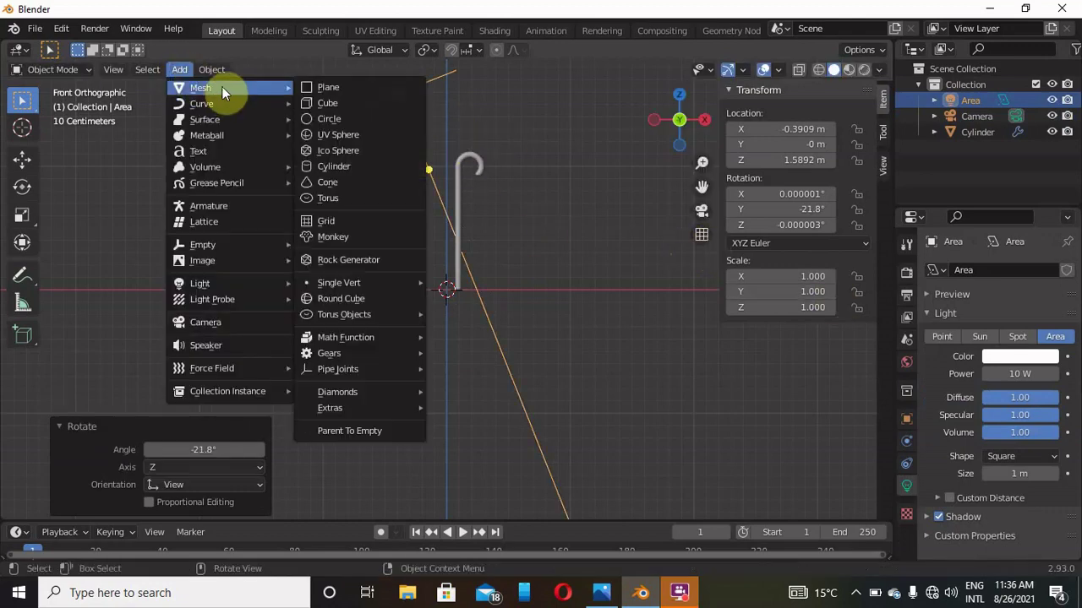
click(365, 82)
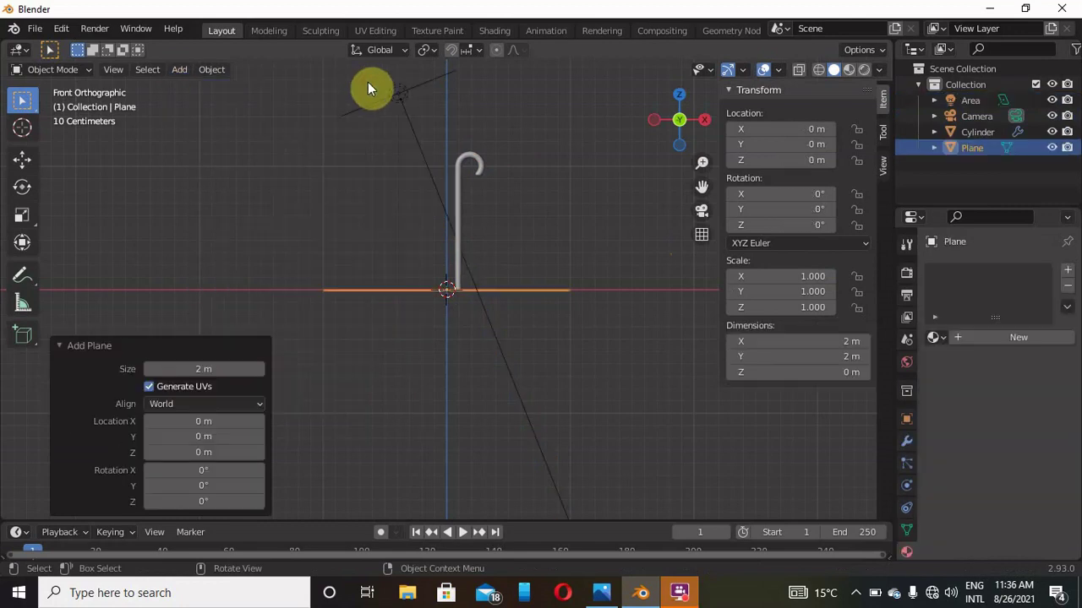
key(s)
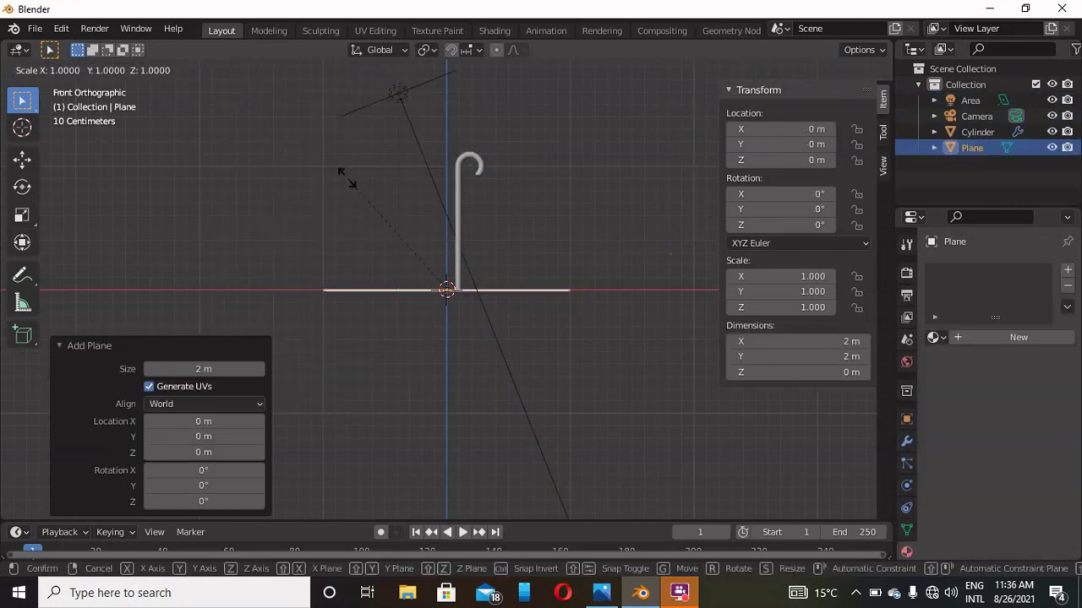
click(174, 451)
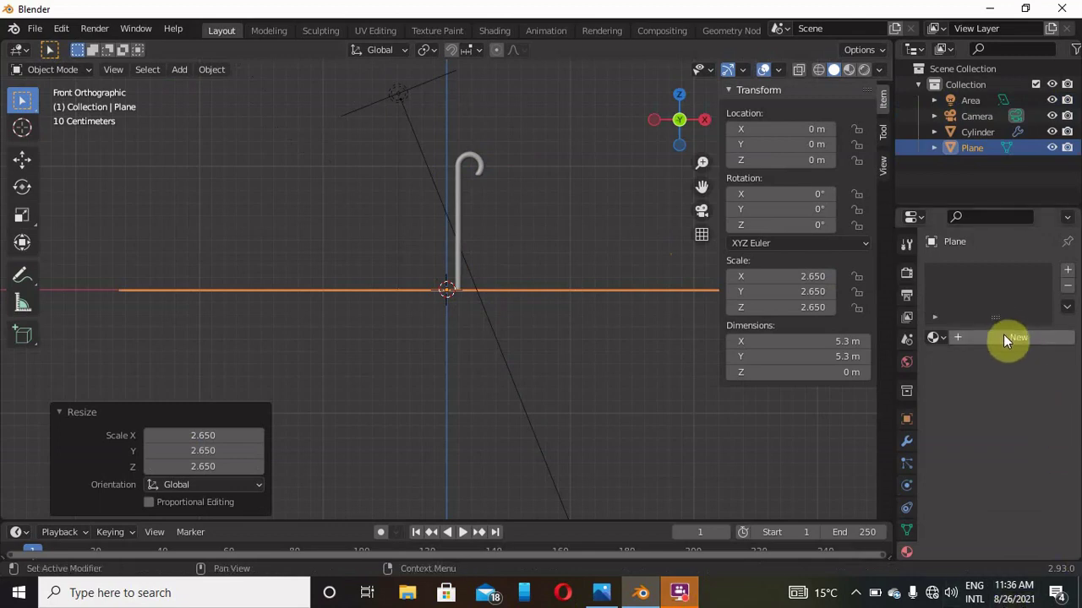
Give the plane a new Material.002 with a bright green base colour and view it in Rendered shading.
click(1004, 336)
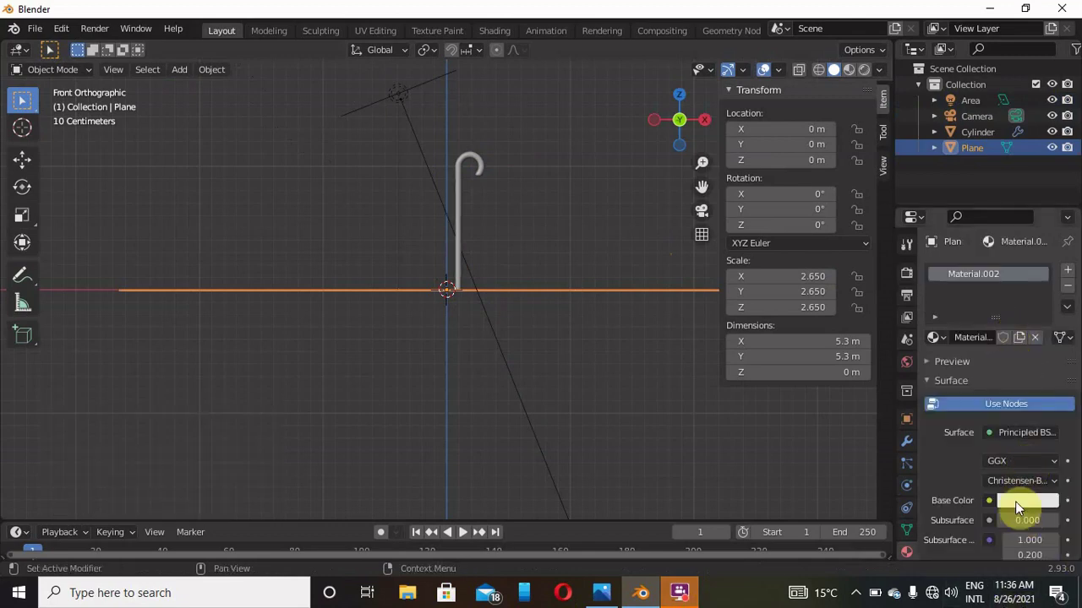
click(1012, 501)
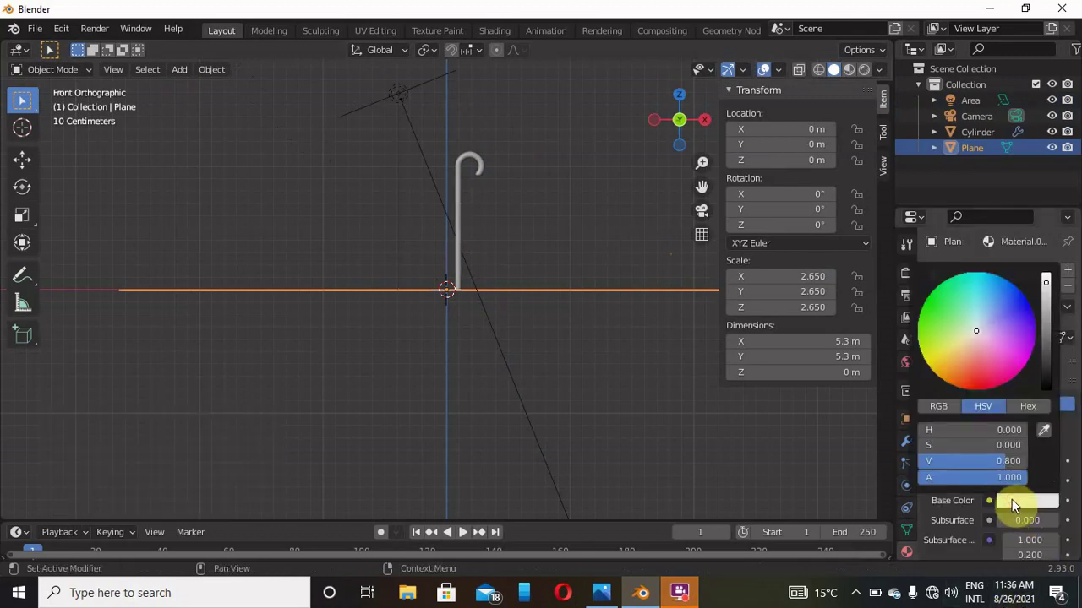
click(924, 304)
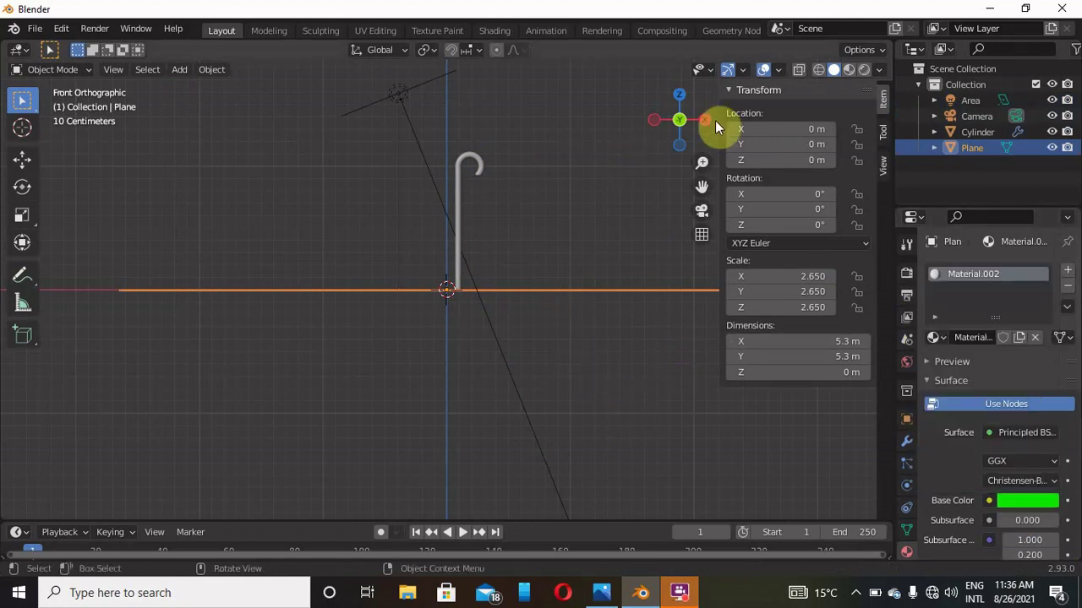
click(866, 69)
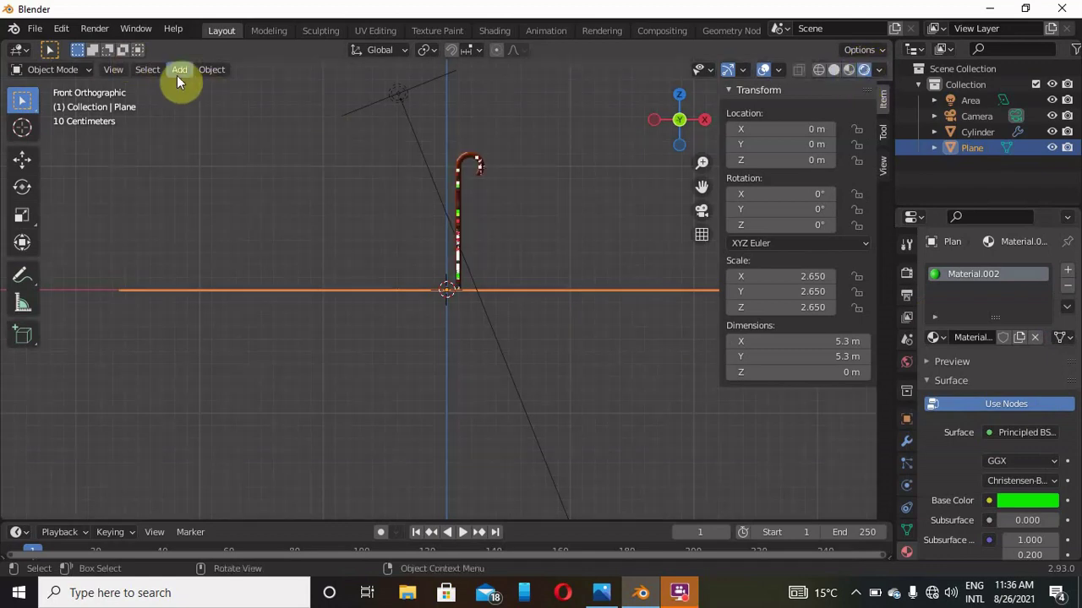
Switch to the Camera viewpoint and enable Lock Camera to View in the sidebar View tab.
click(128, 68)
click(114, 69)
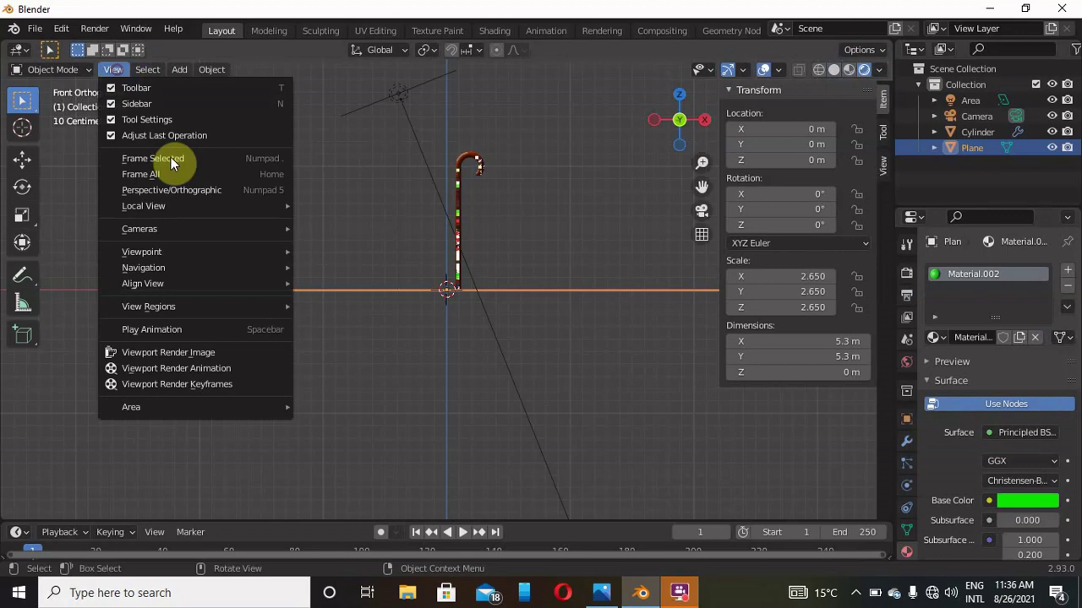
mouse_move(196, 252)
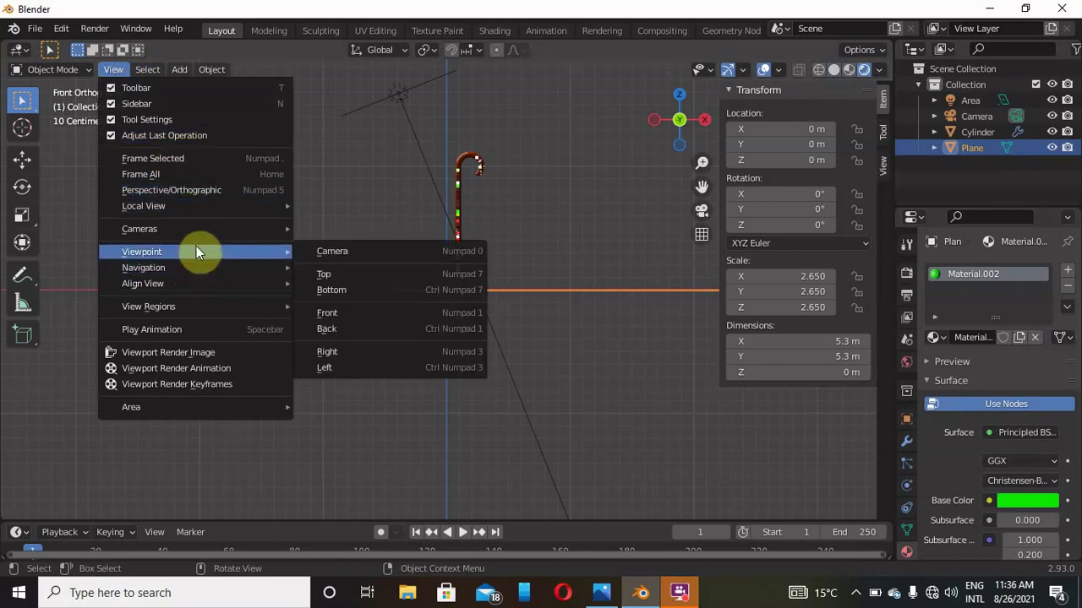
click(359, 250)
scroll(419, 299, down, 3)
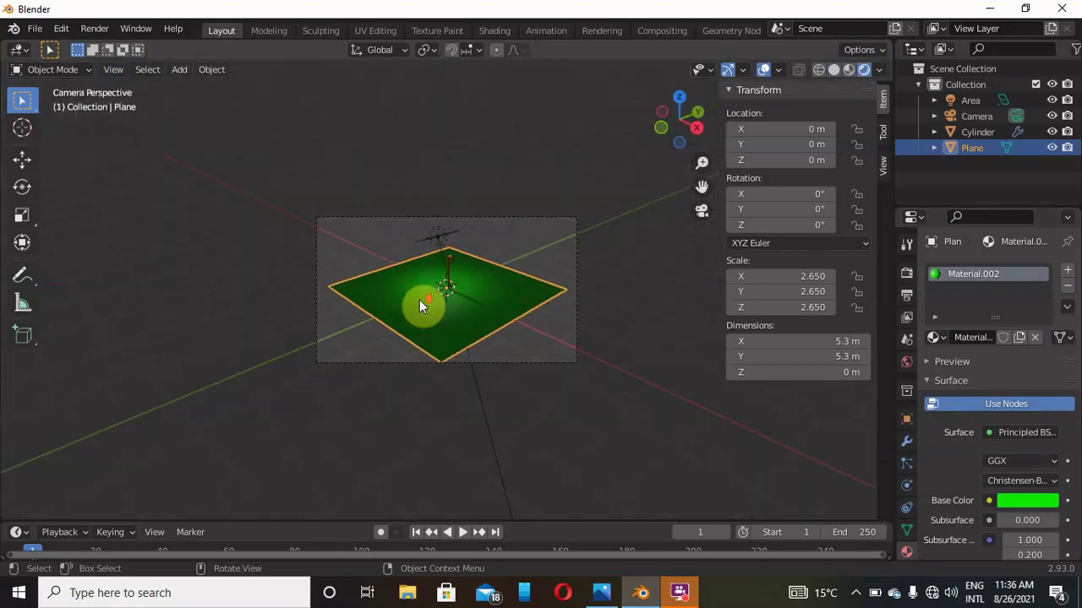
scroll(419, 300, up, 6)
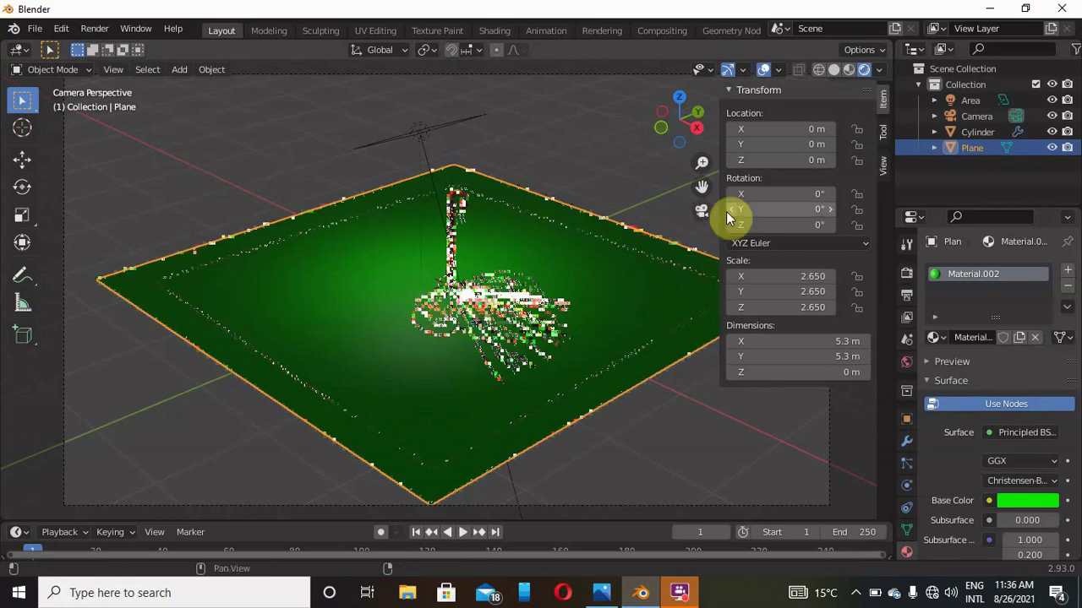
click(884, 166)
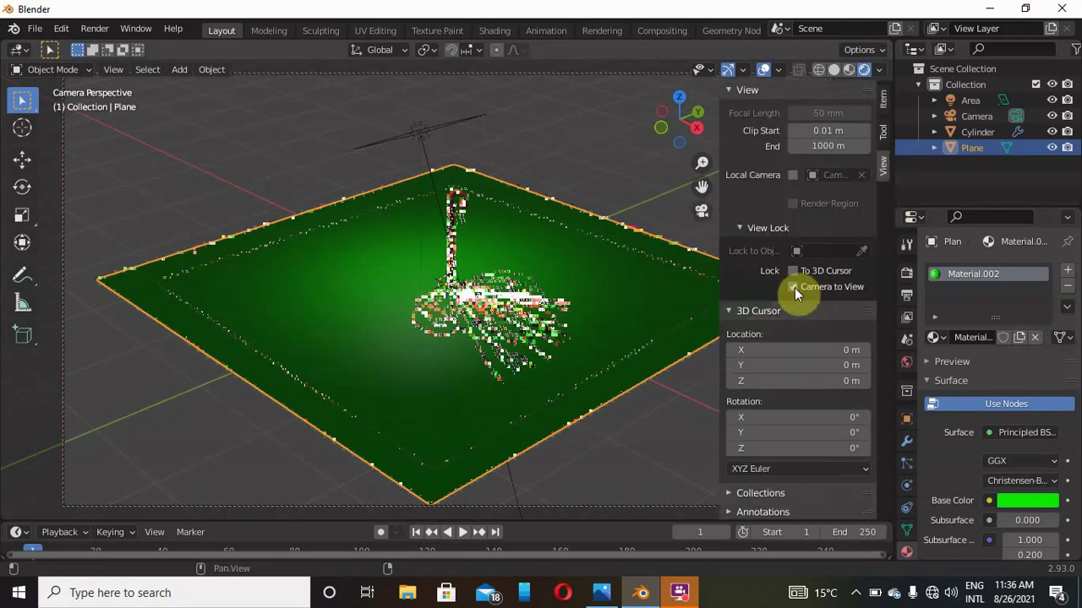
Orbit the camera-locked view, then scale the ground plane up to 9.465.
scroll(518, 285, down, 5)
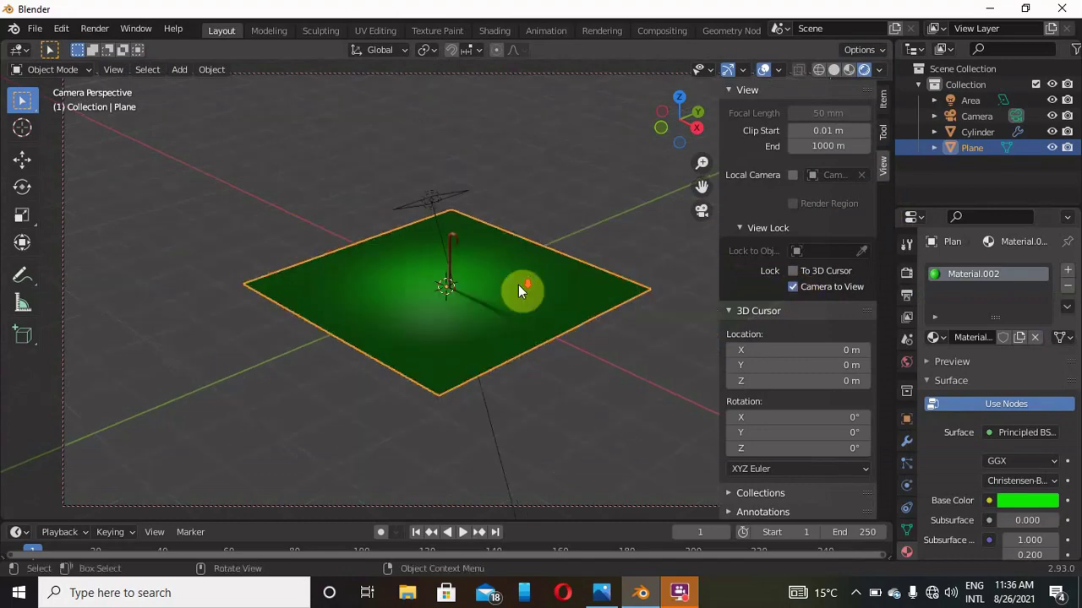
scroll(518, 285, up, 8)
scroll(518, 284, up, 3)
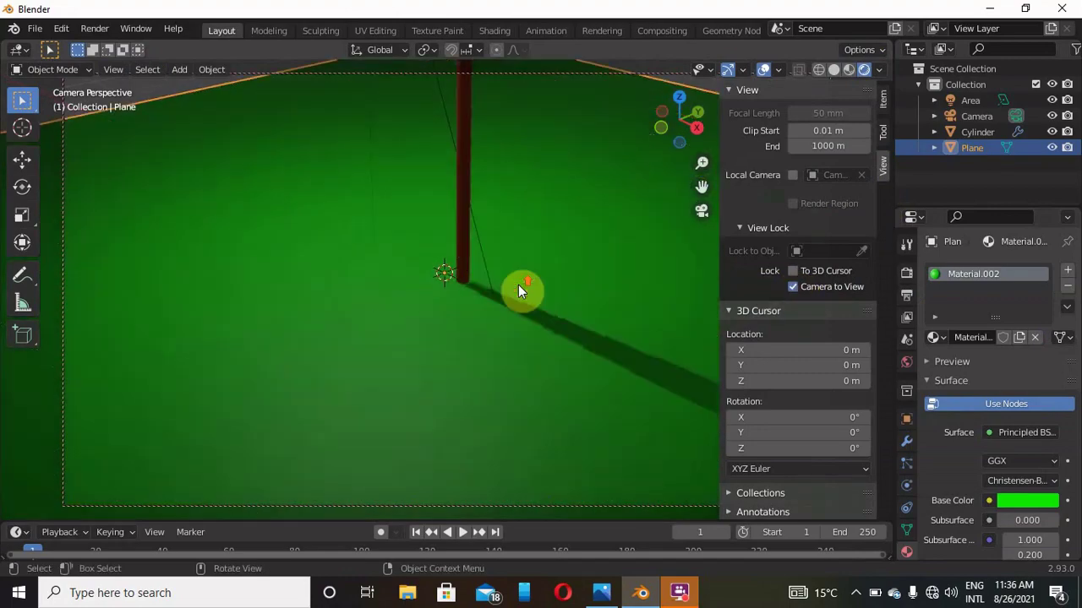
scroll(518, 290, down, 4)
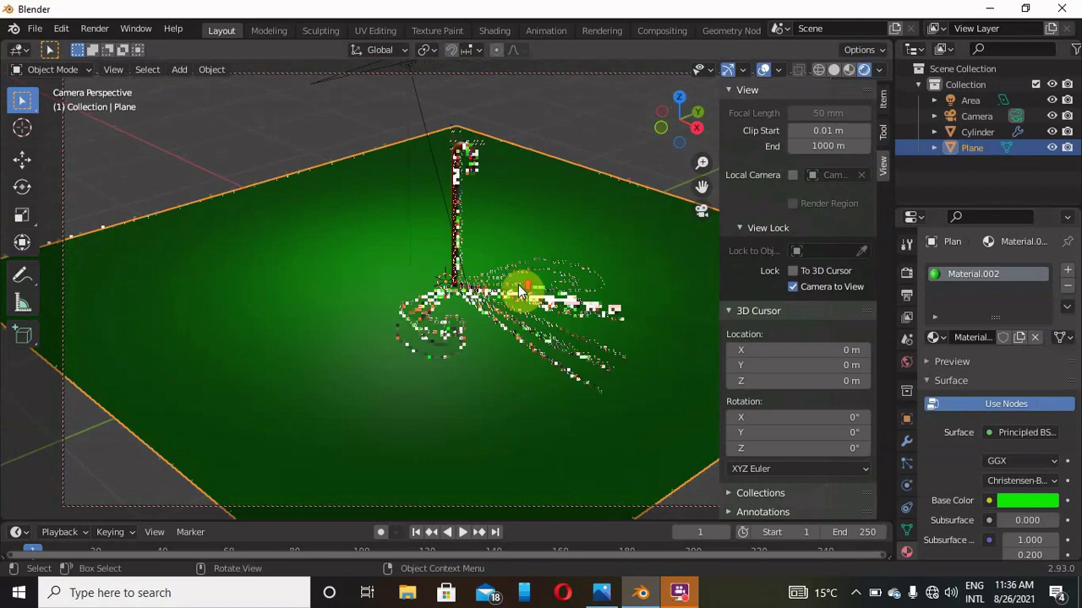
drag(675, 148, 614, 187)
scroll(593, 206, down, 1)
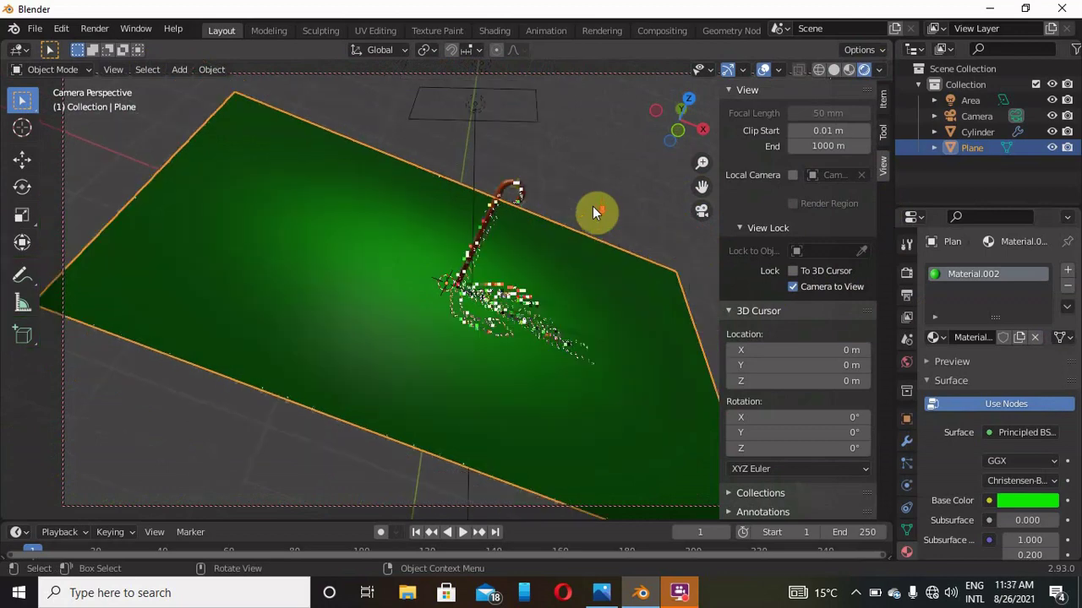
scroll(592, 206, up, 6)
scroll(592, 206, down, 5)
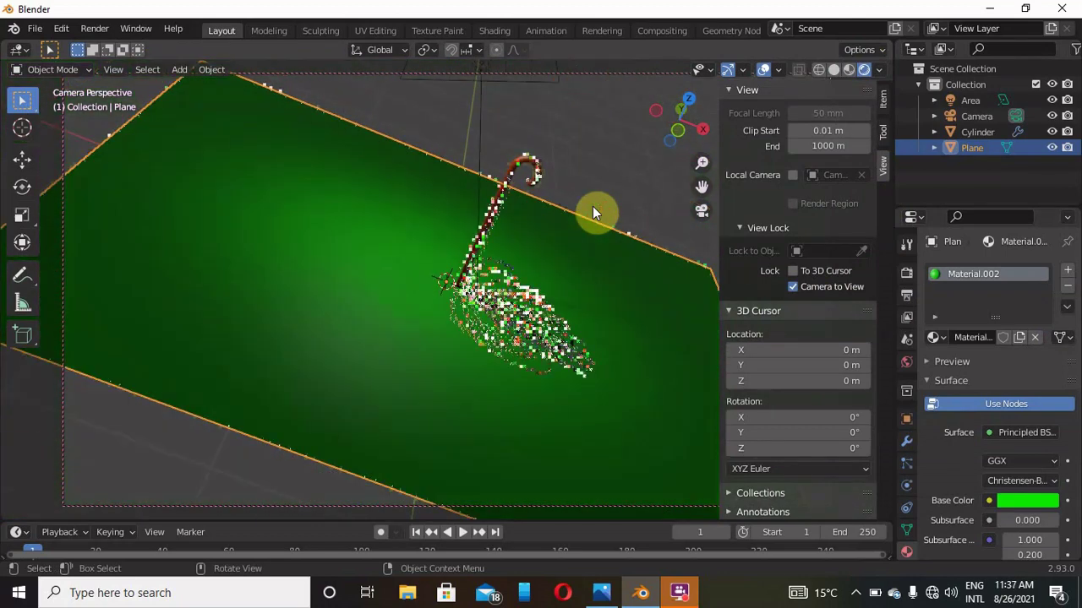
key(s)
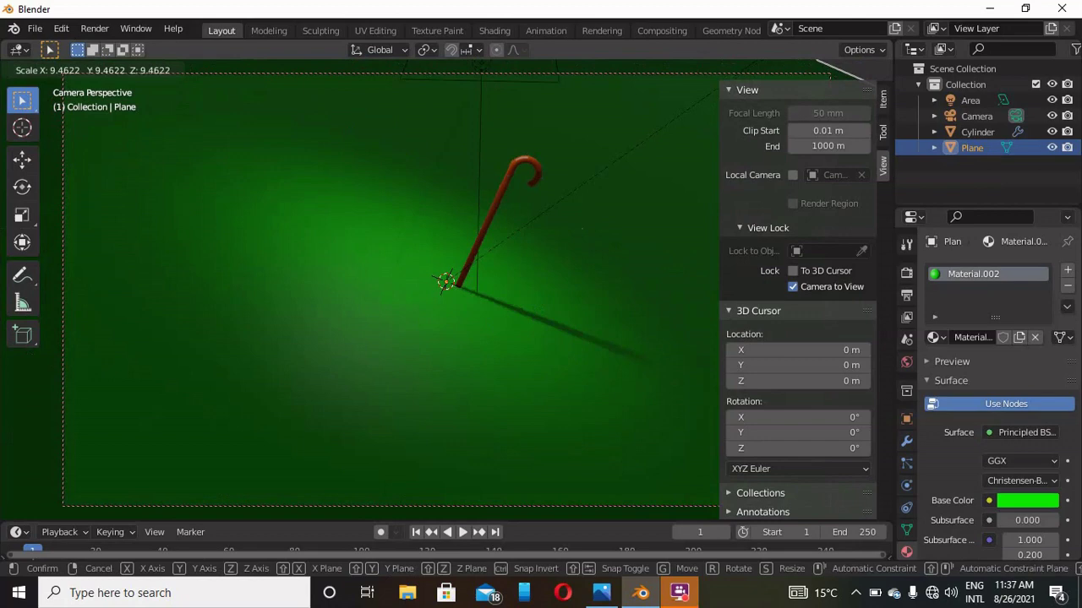
click(823, 292)
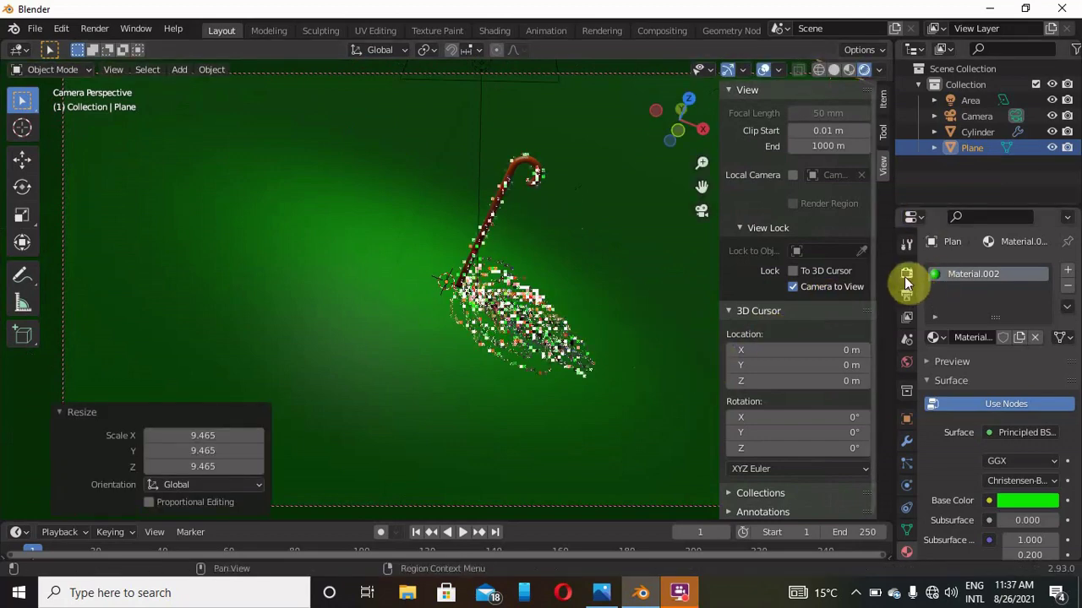
Switch the viewport back to Solid shading.
click(849, 69)
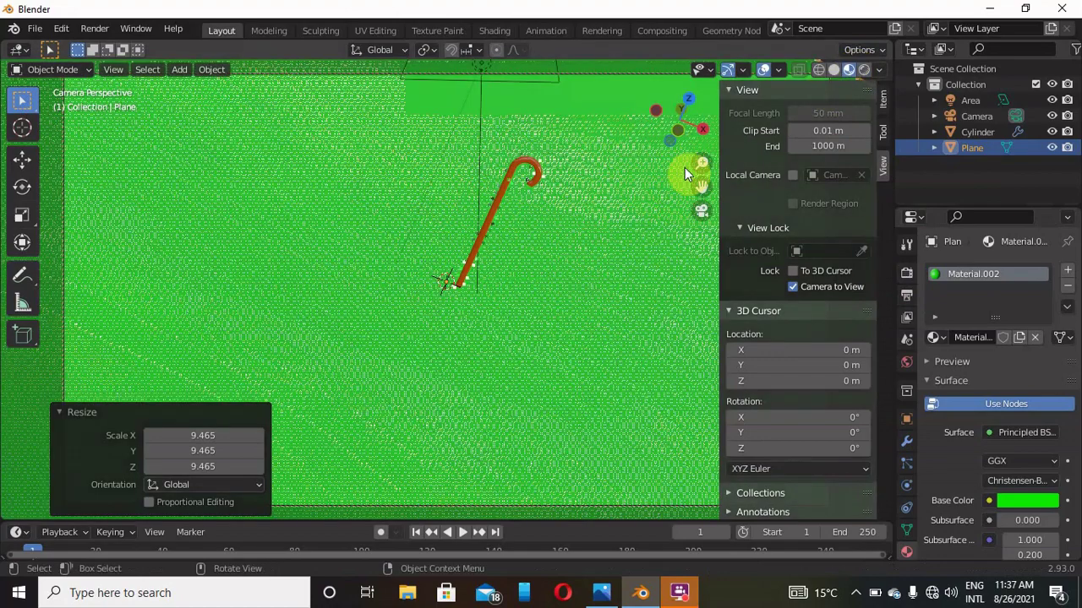
click(828, 70)
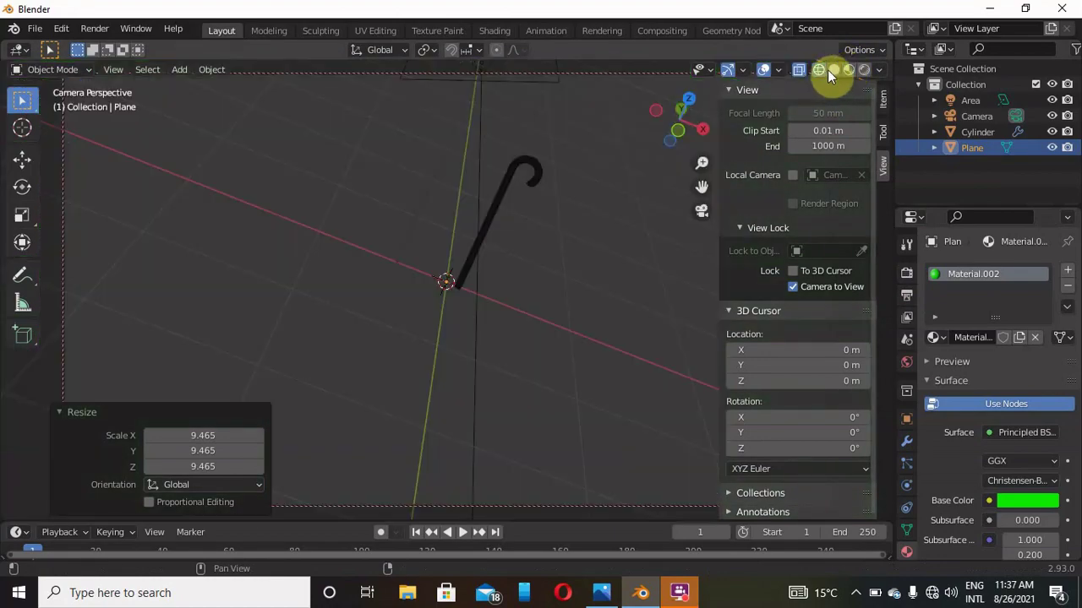
click(829, 69)
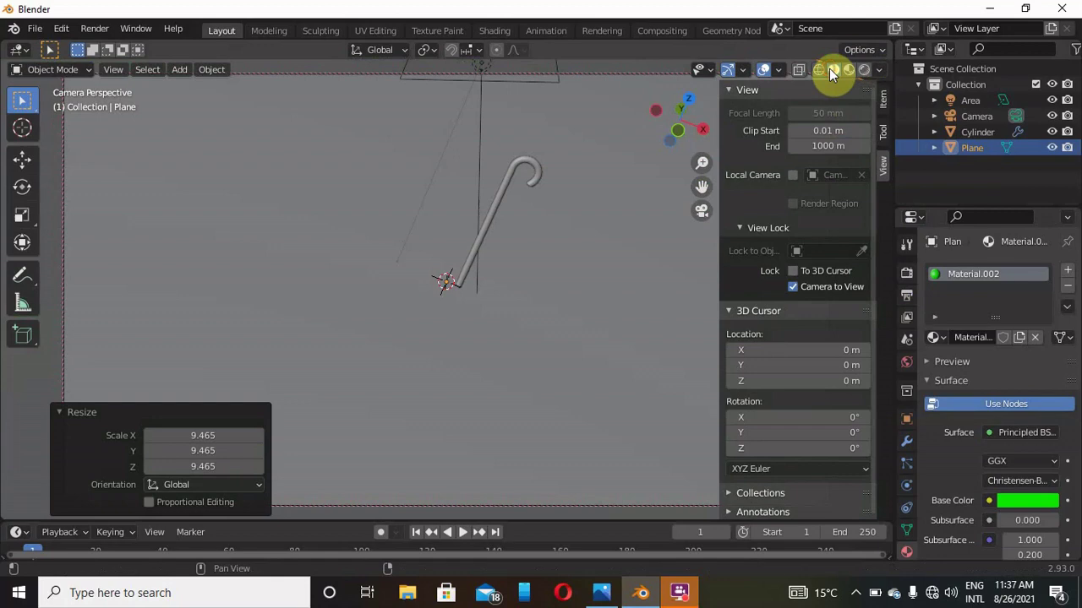
Set the render engine to Cycles with GPU Compute as the device, then show Output Properties.
click(905, 274)
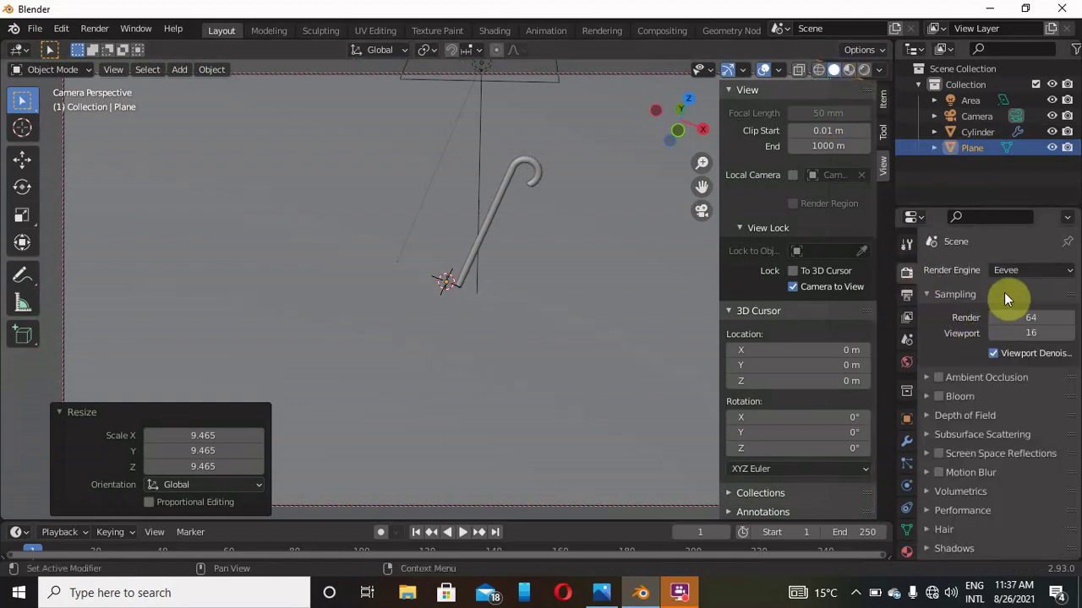
click(1026, 270)
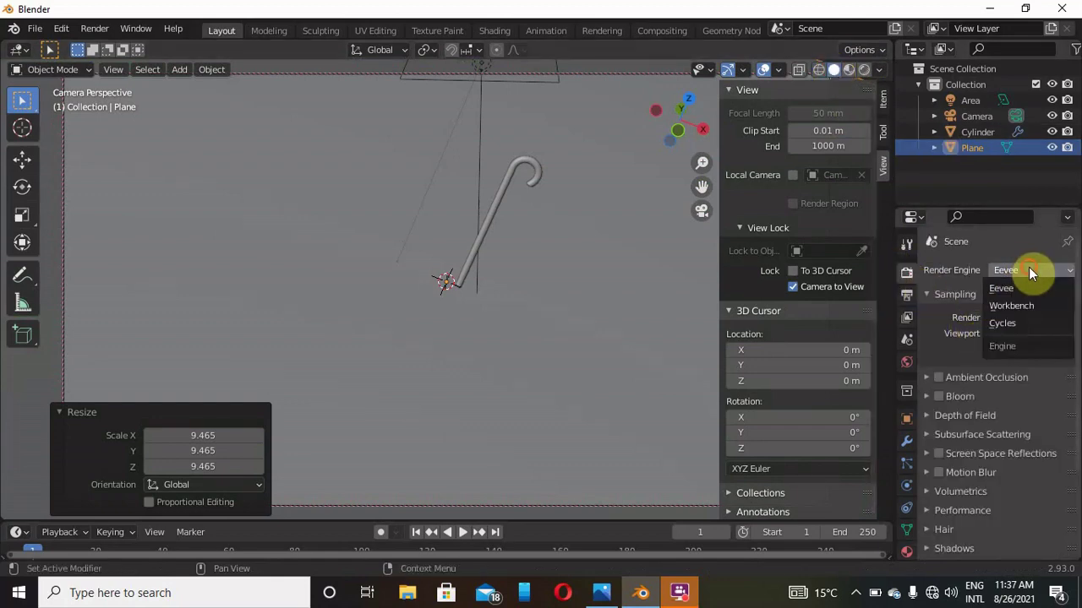
click(1020, 322)
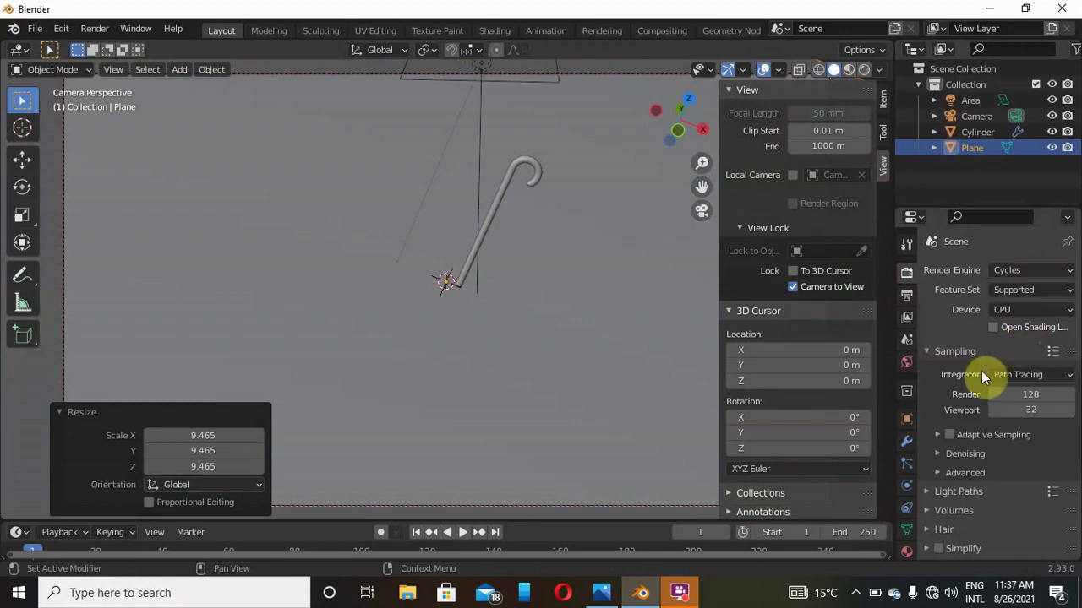
click(1031, 308)
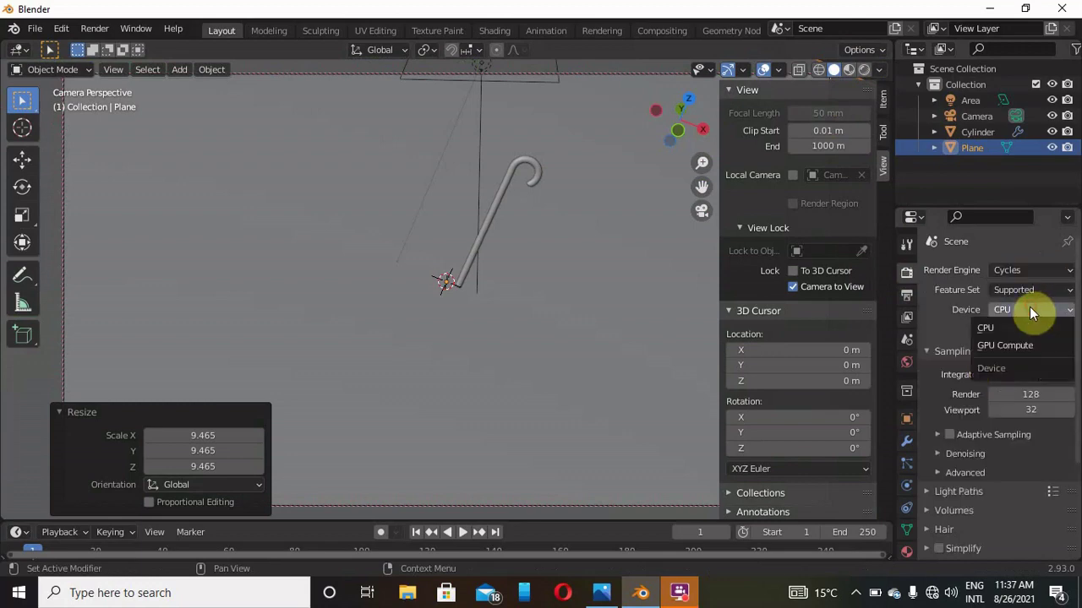
click(991, 346)
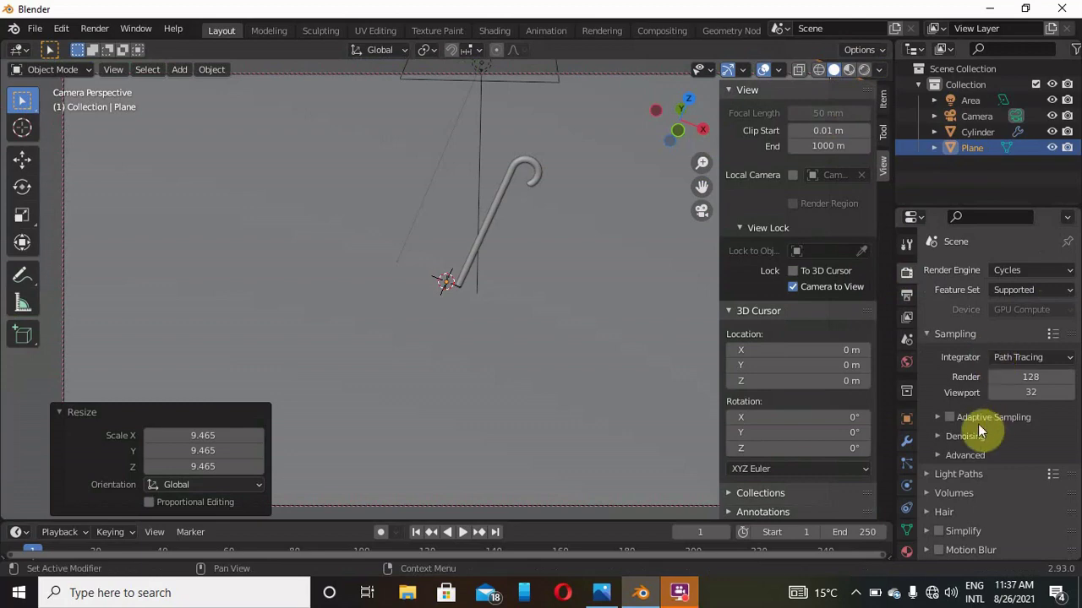
scroll(963, 458, down, 3)
scroll(963, 458, up, 3)
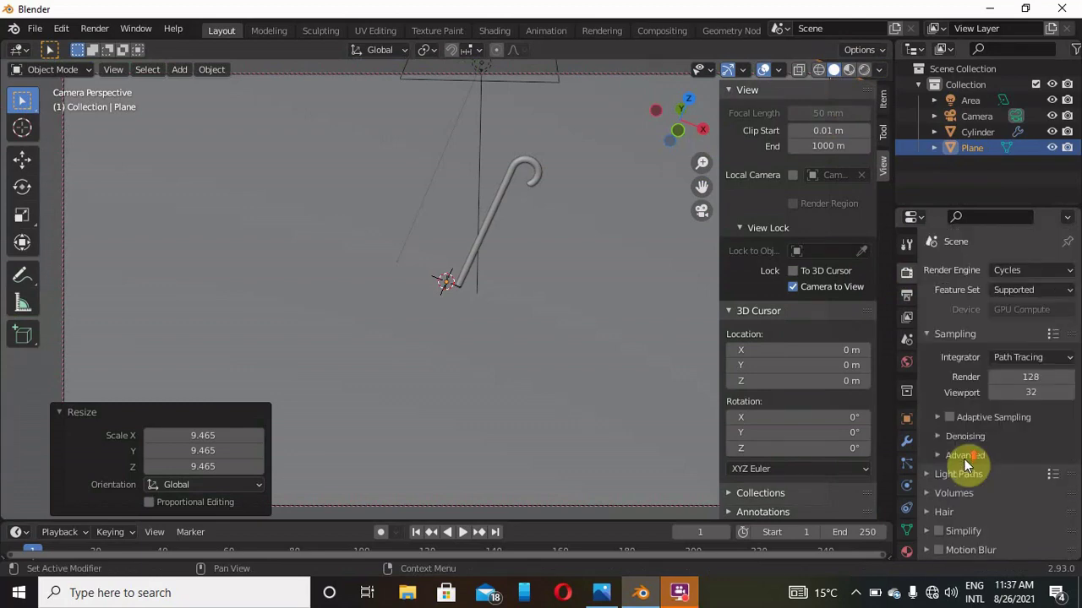
click(906, 295)
Change the render output path from /tmp to the 3D Objects folder.
scroll(1026, 466, down, 4)
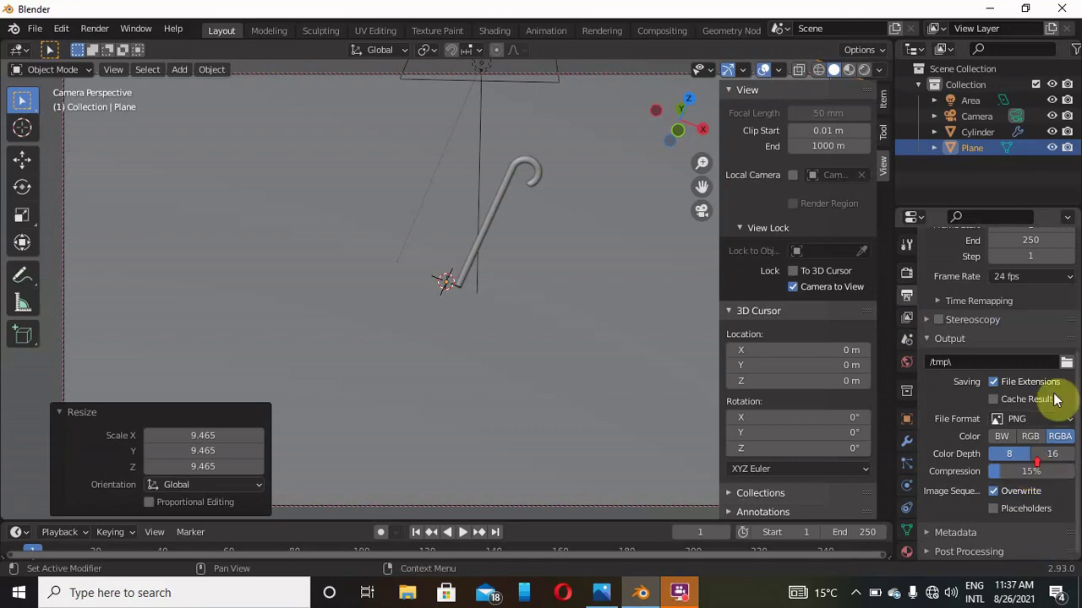
click(1067, 362)
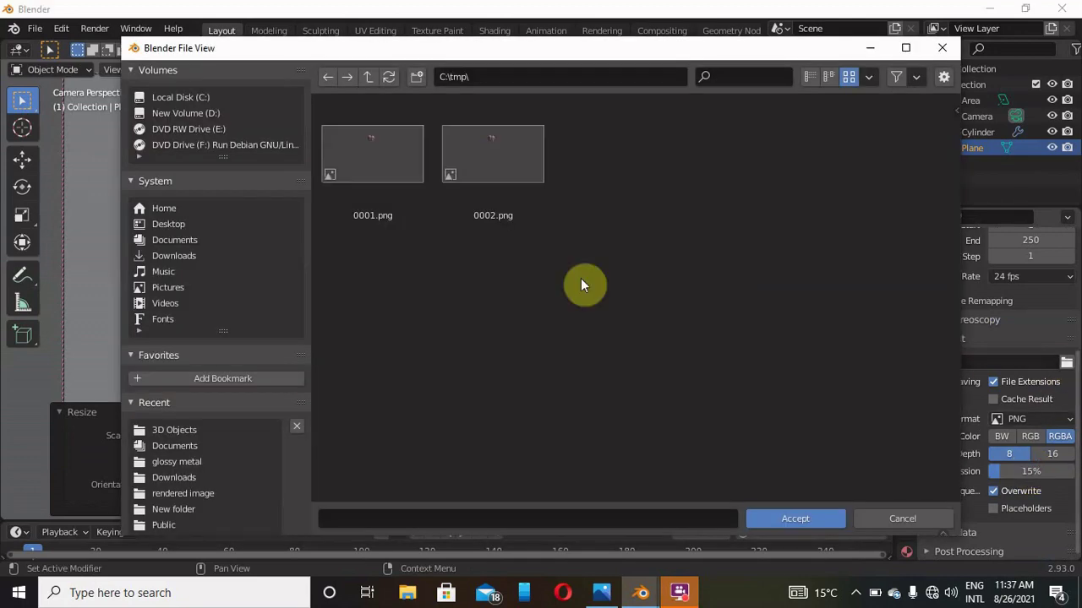
click(161, 425)
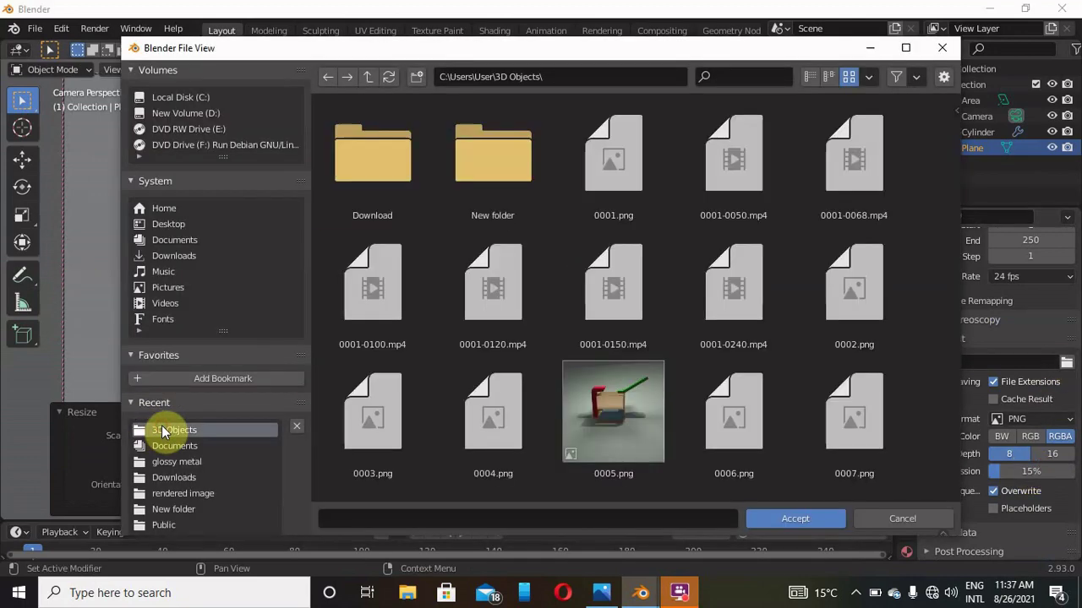
click(765, 518)
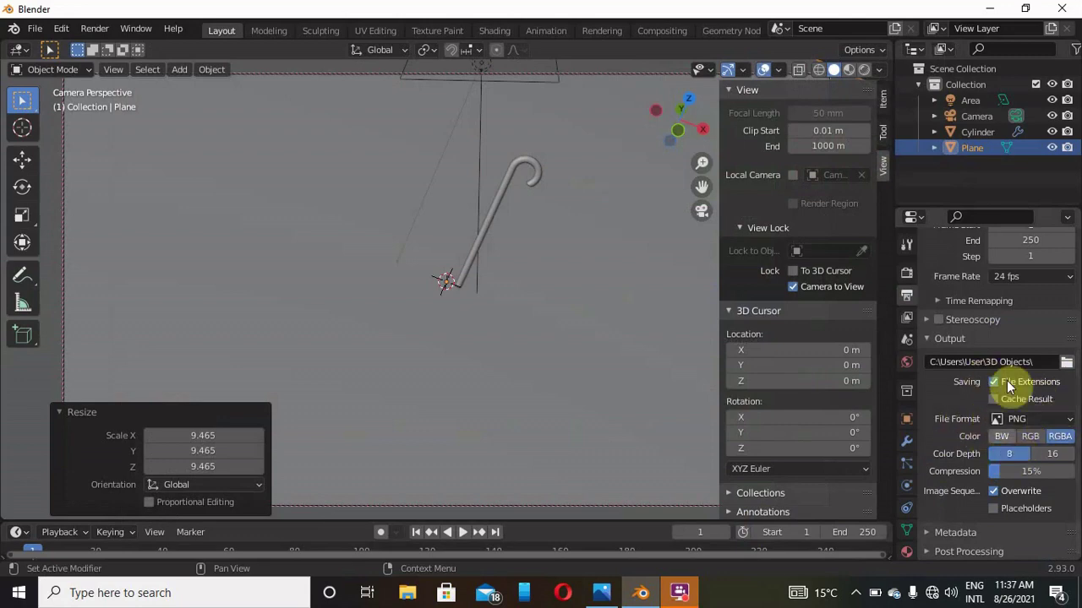
Show a live Cycles preview in Rendered shading and rotate the camera-locked view slightly.
scroll(1000, 337, up, 5)
scroll(1000, 337, down, 5)
scroll(1000, 337, up, 5)
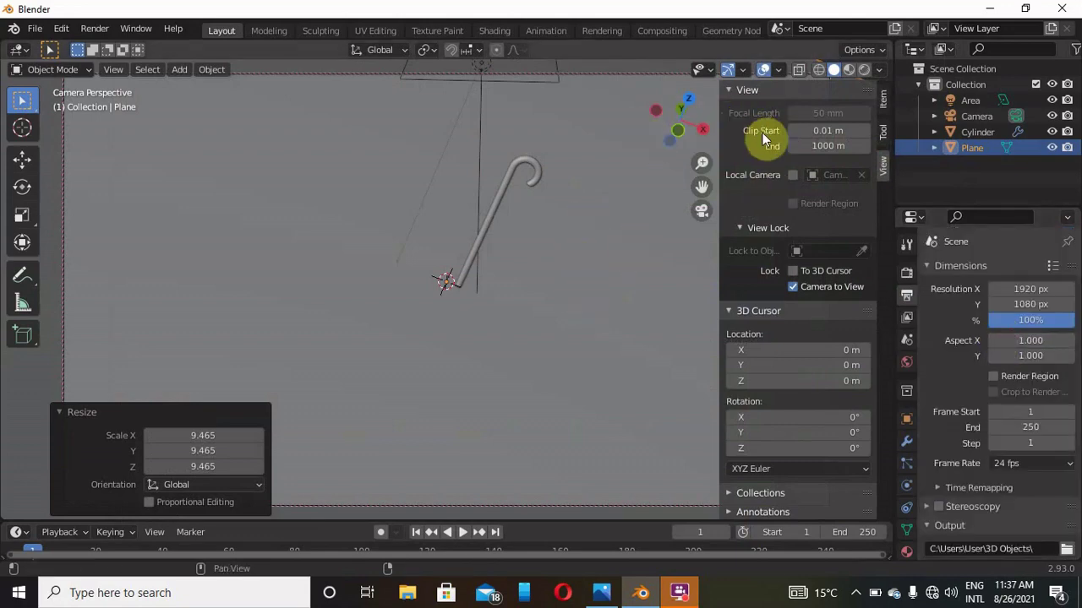
click(864, 68)
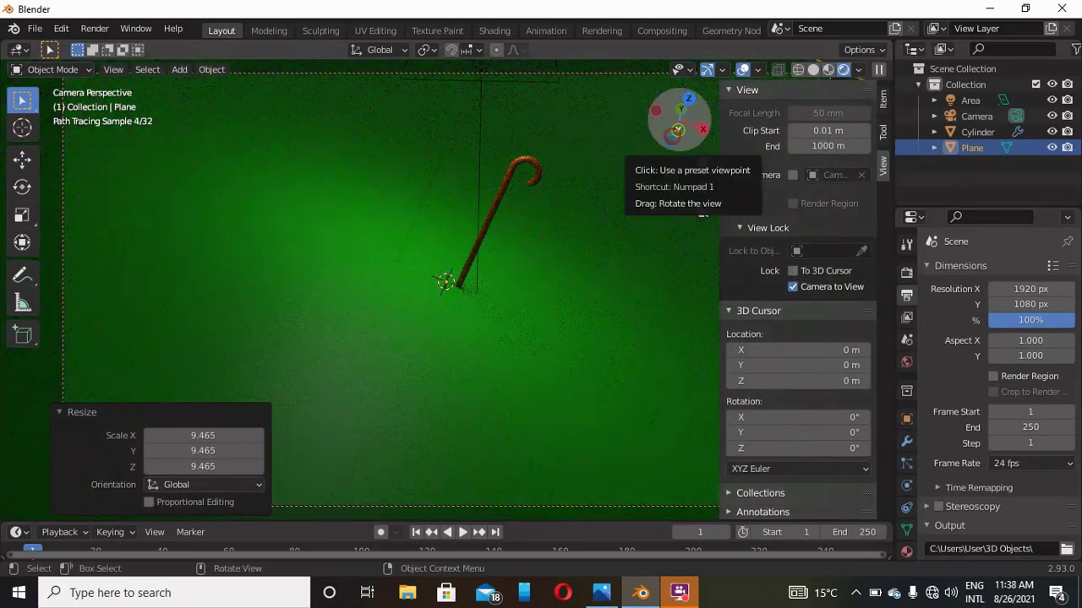
drag(671, 137, 663, 136)
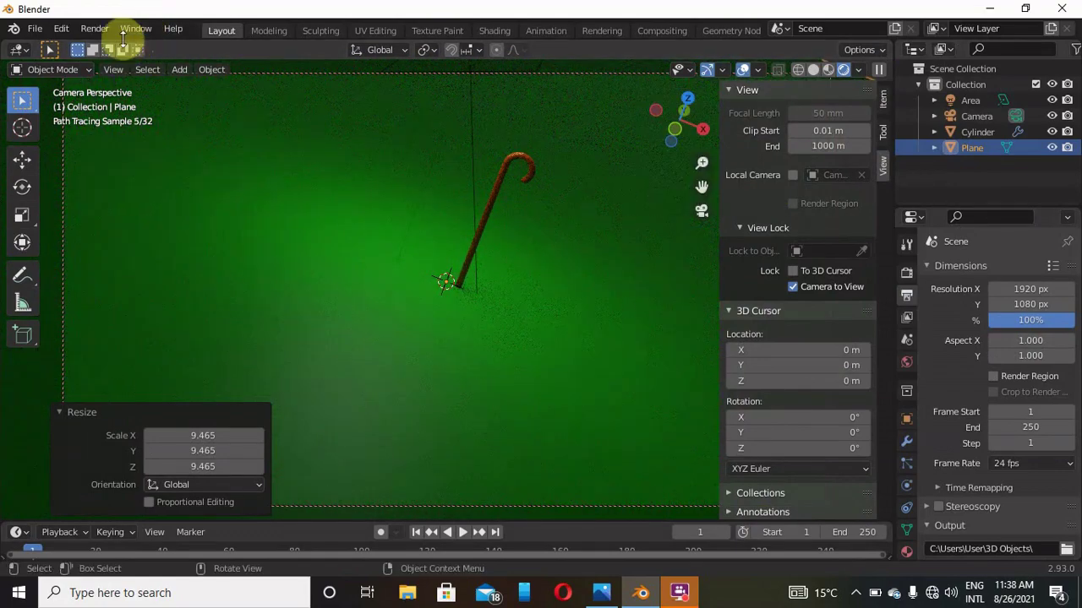
Rotate the cane cylinder -34.7° about the view axis to stand it more upright.
click(501, 170)
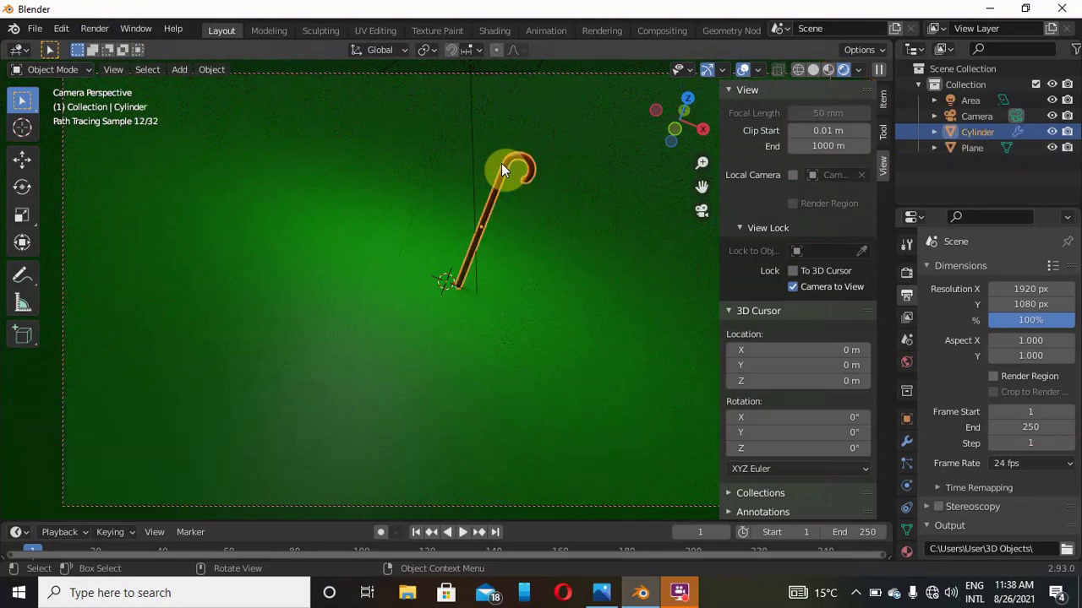
key(r)
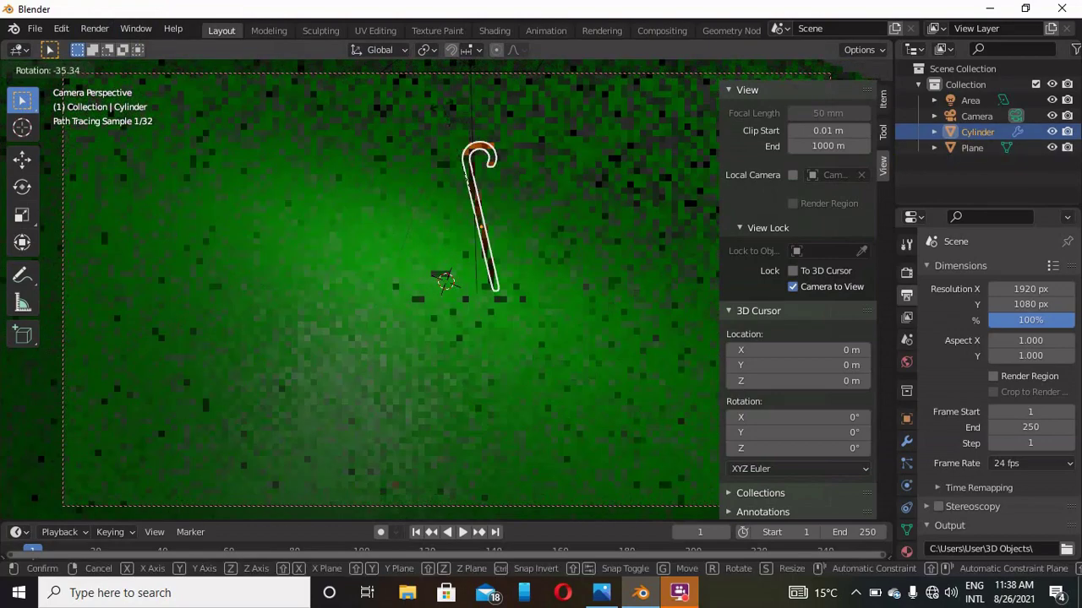
click(444, 106)
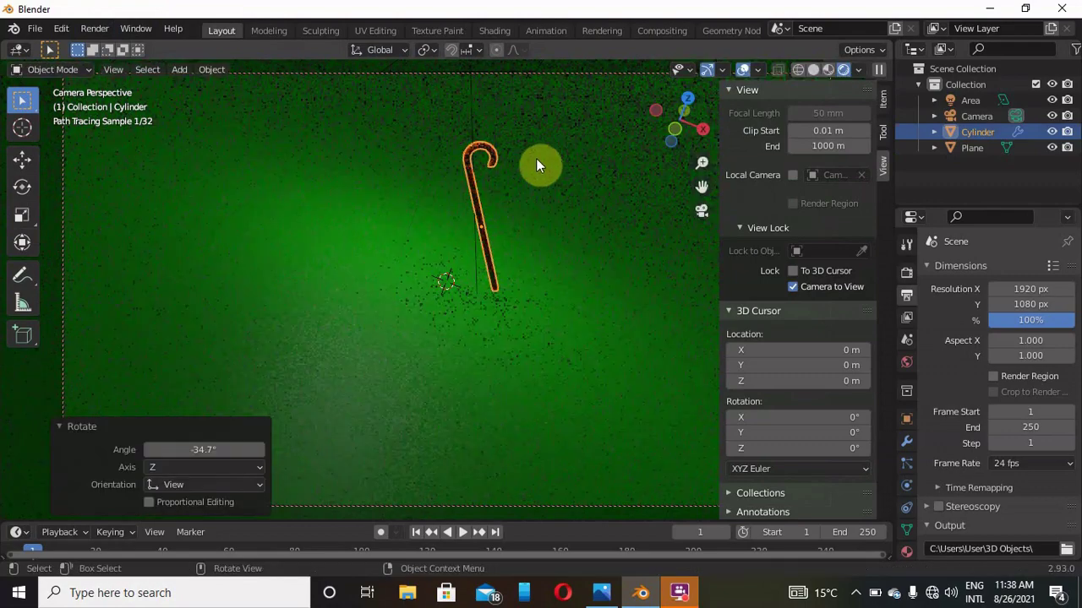
Zoom in and pan the camera view so the cane fills more of the frame near centre.
scroll(540, 166, down, 3)
scroll(539, 166, up, 5)
scroll(539, 165, down, 2)
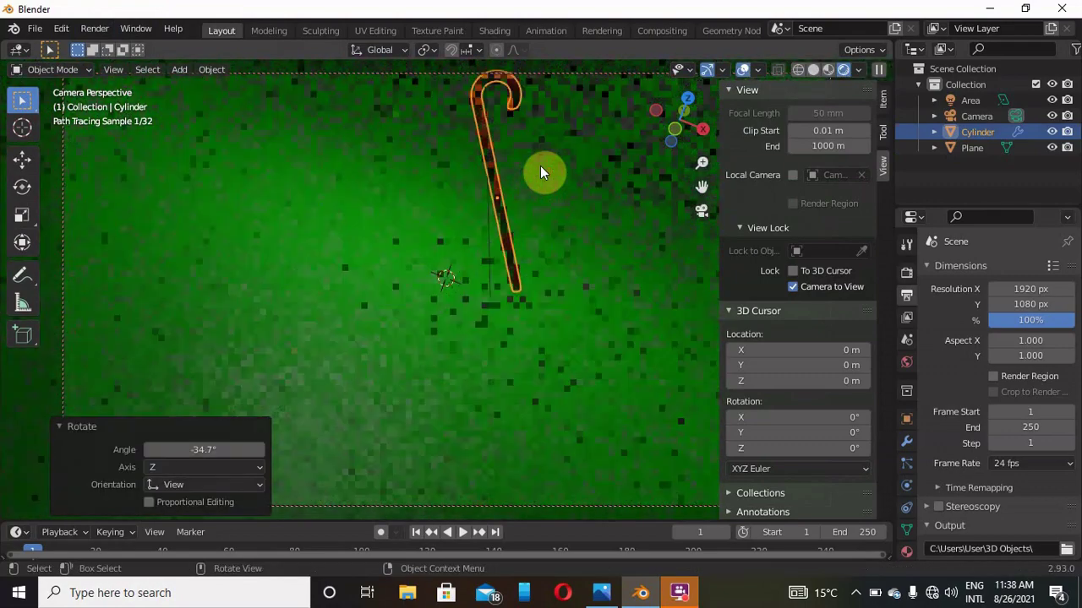
scroll(541, 169, down, 2)
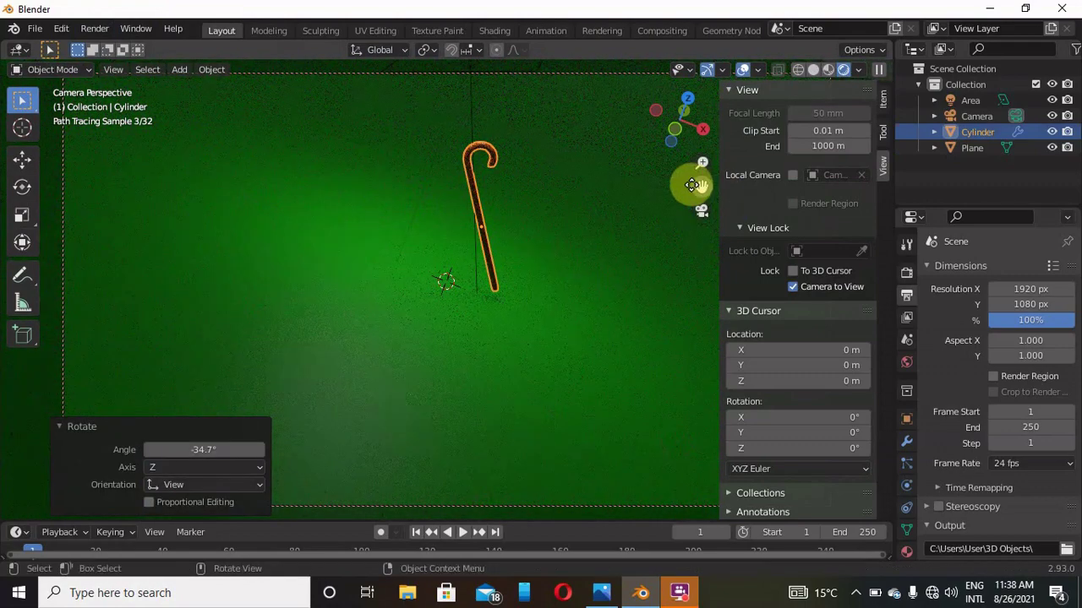
mouse_move(700, 186)
mouse_down()
mouse_move(707, 254)
mouse_move(701, 184)
mouse_up()
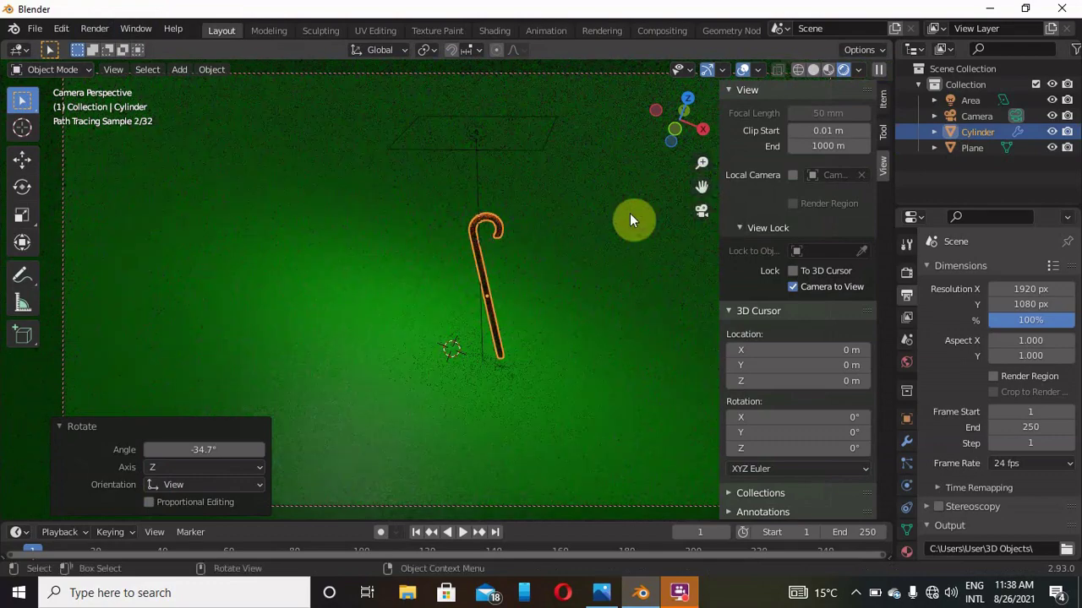
scroll(629, 214, down, 2)
scroll(630, 214, up, 5)
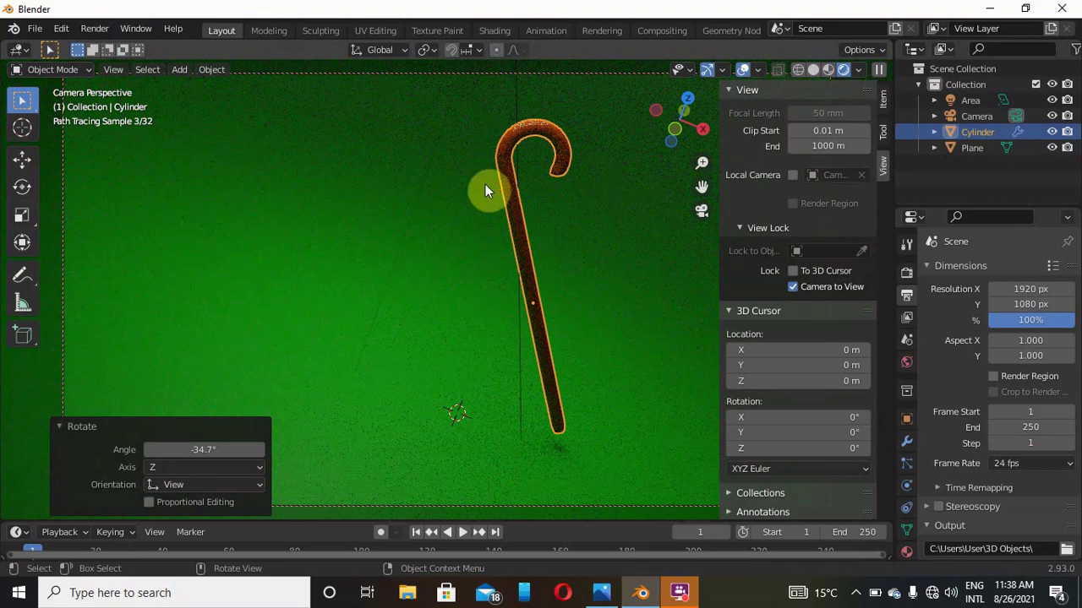
click(95, 30)
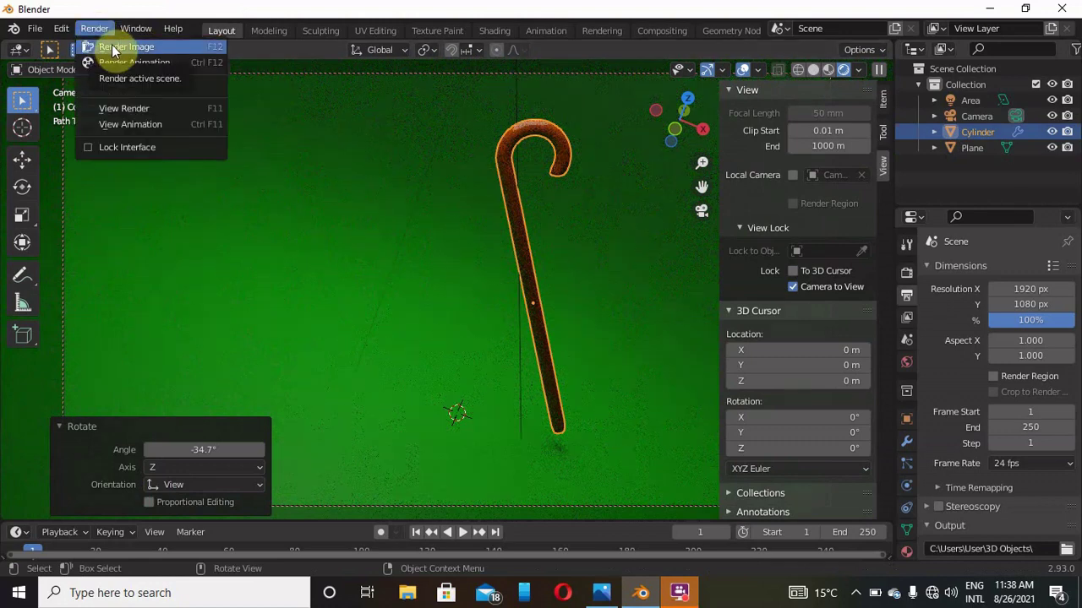